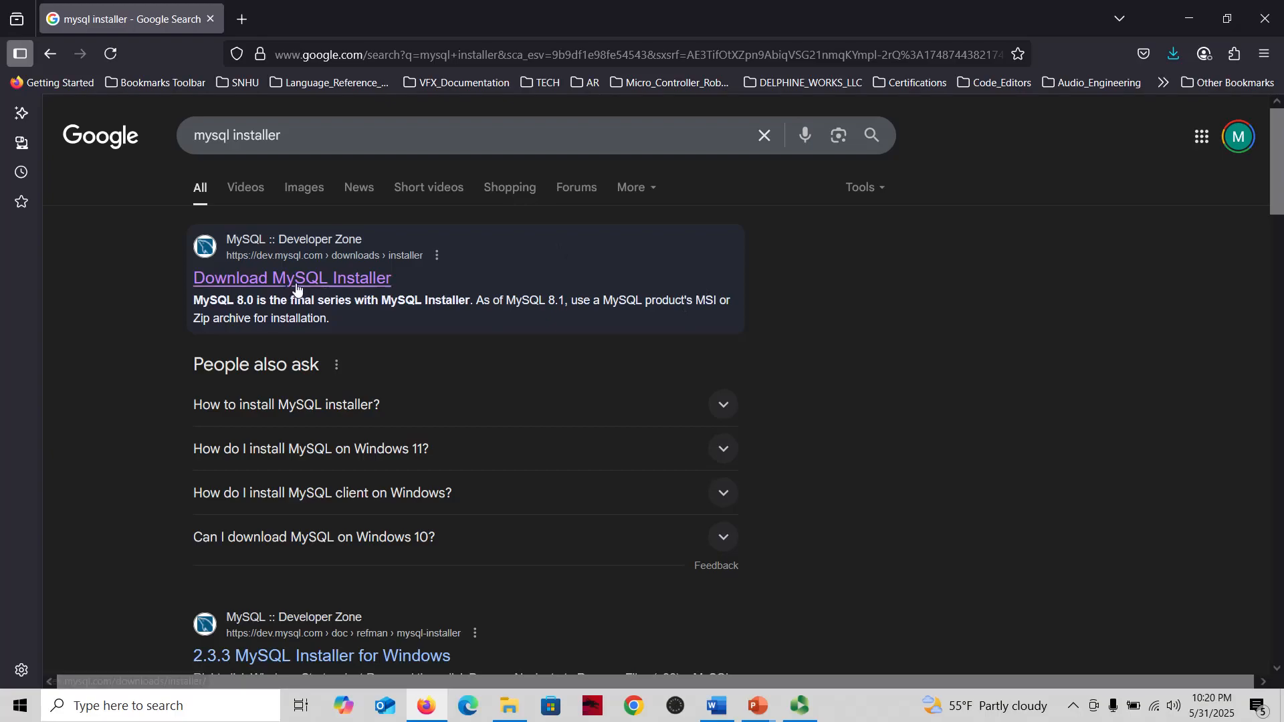
Download the 353.7M MySQL Installer 8.0.42 MSI for Windows without logging in or signing up
click(333, 282)
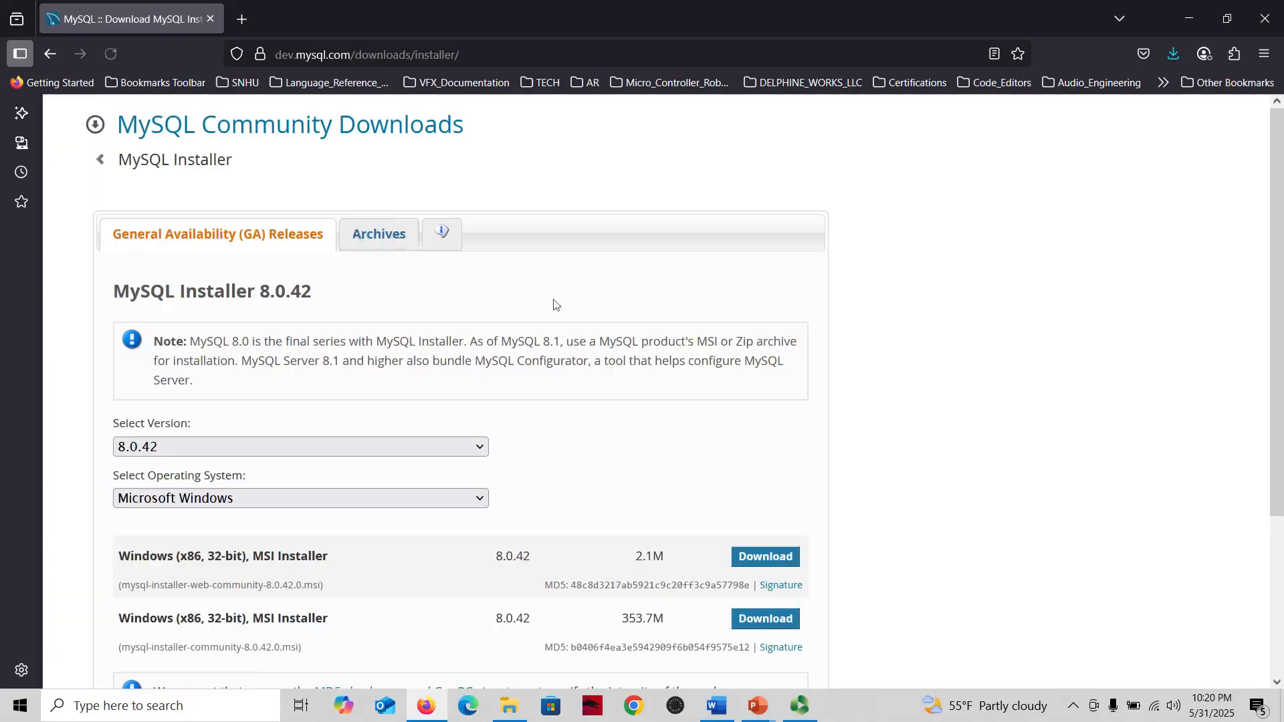
scroll(553, 305, down, 3)
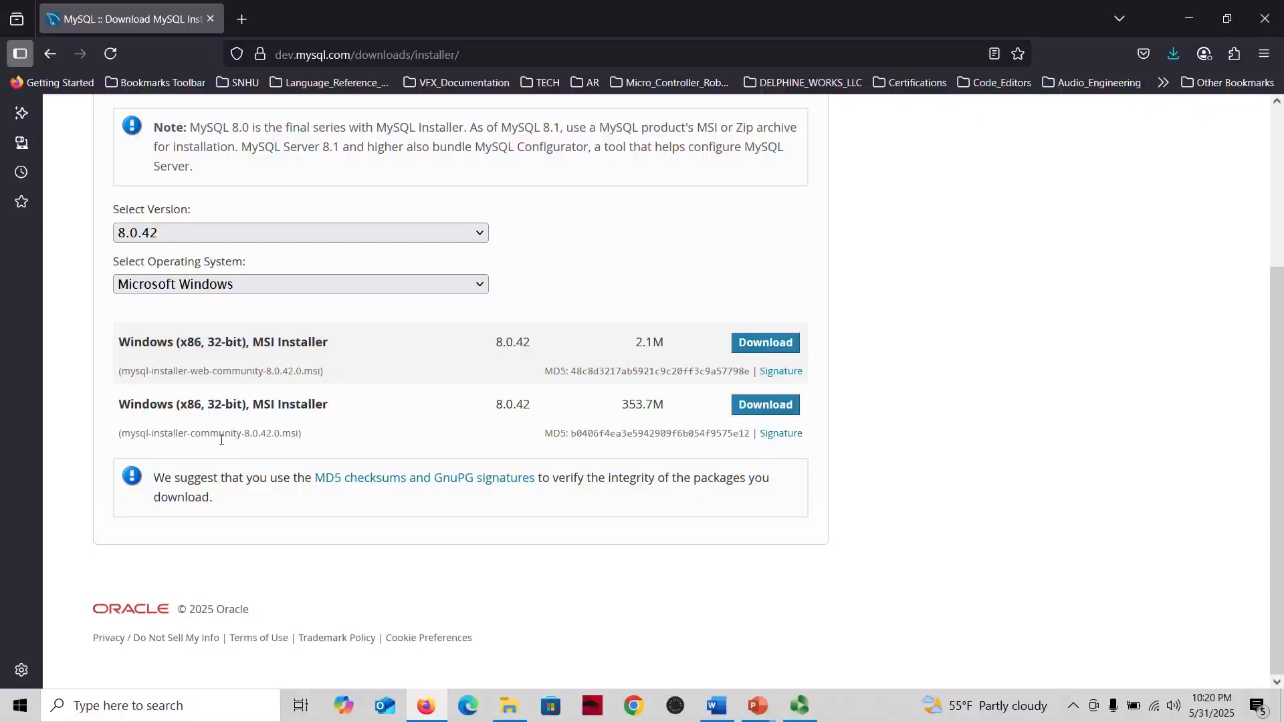
click(789, 411)
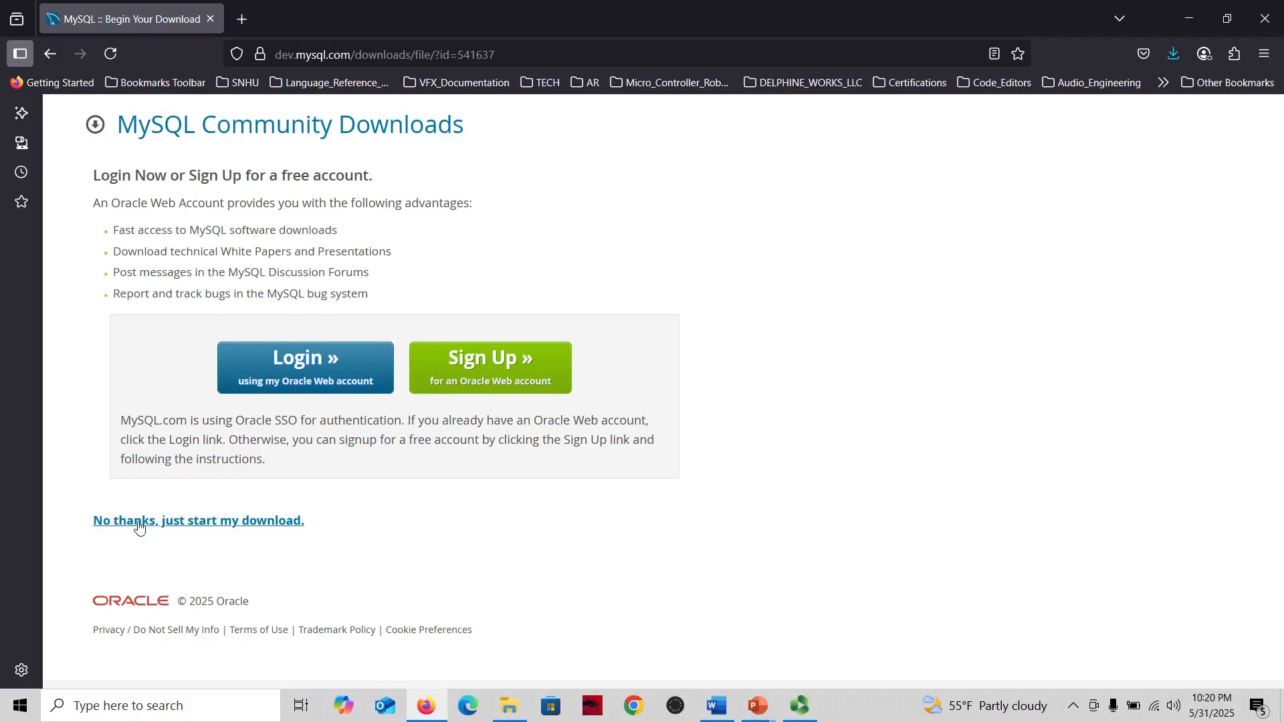
click(202, 527)
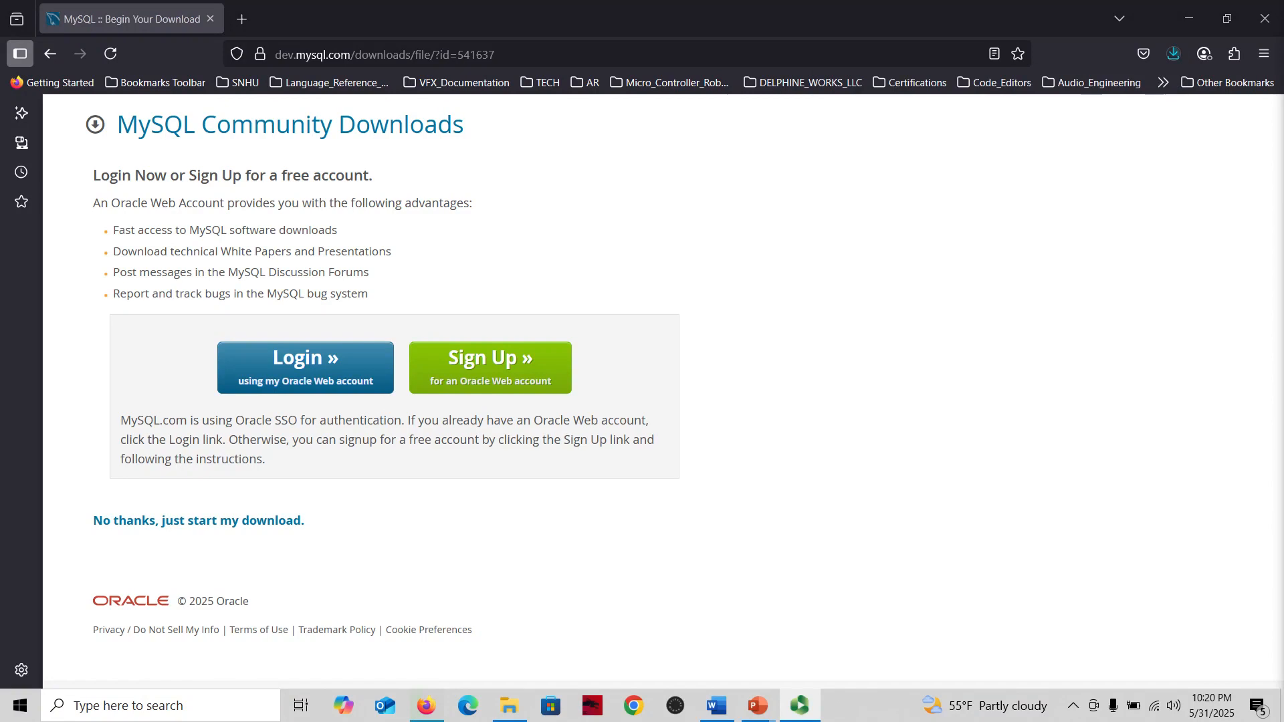
Launch the downloaded mysql-installer-community-8.0.42.0 from Downloads and choose the Custom setup type
click(508, 716)
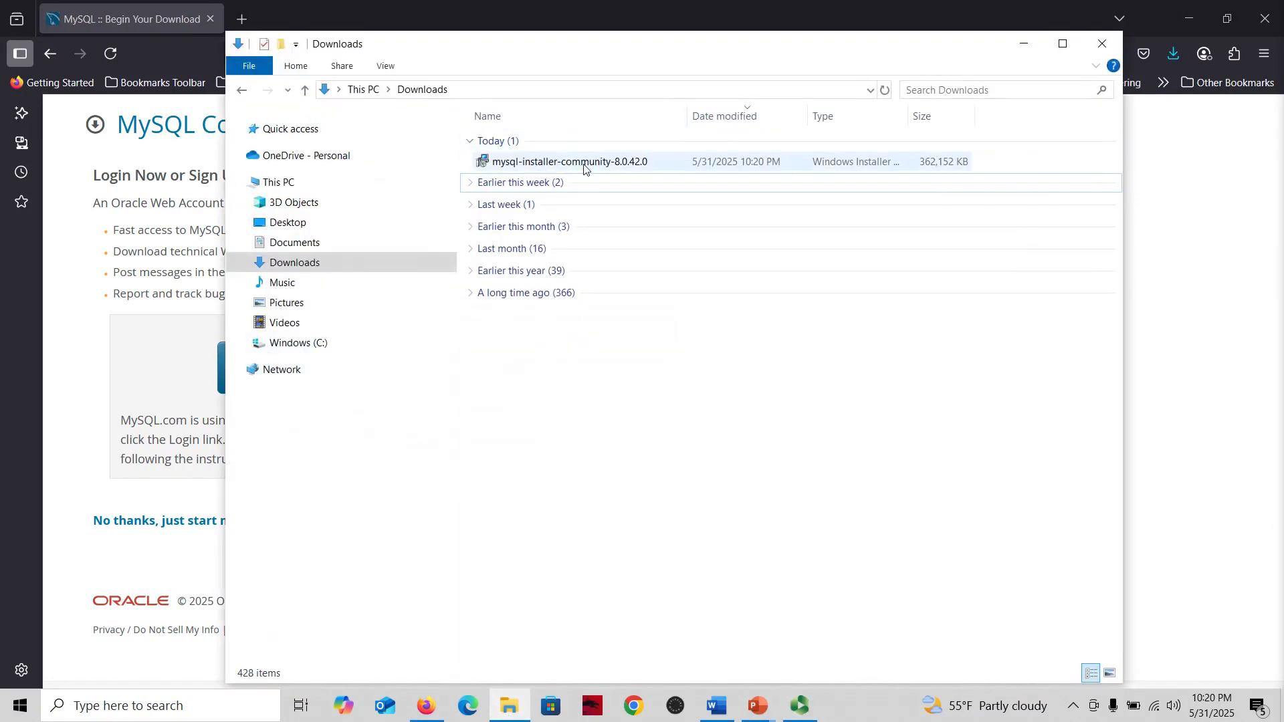
double_click(590, 168)
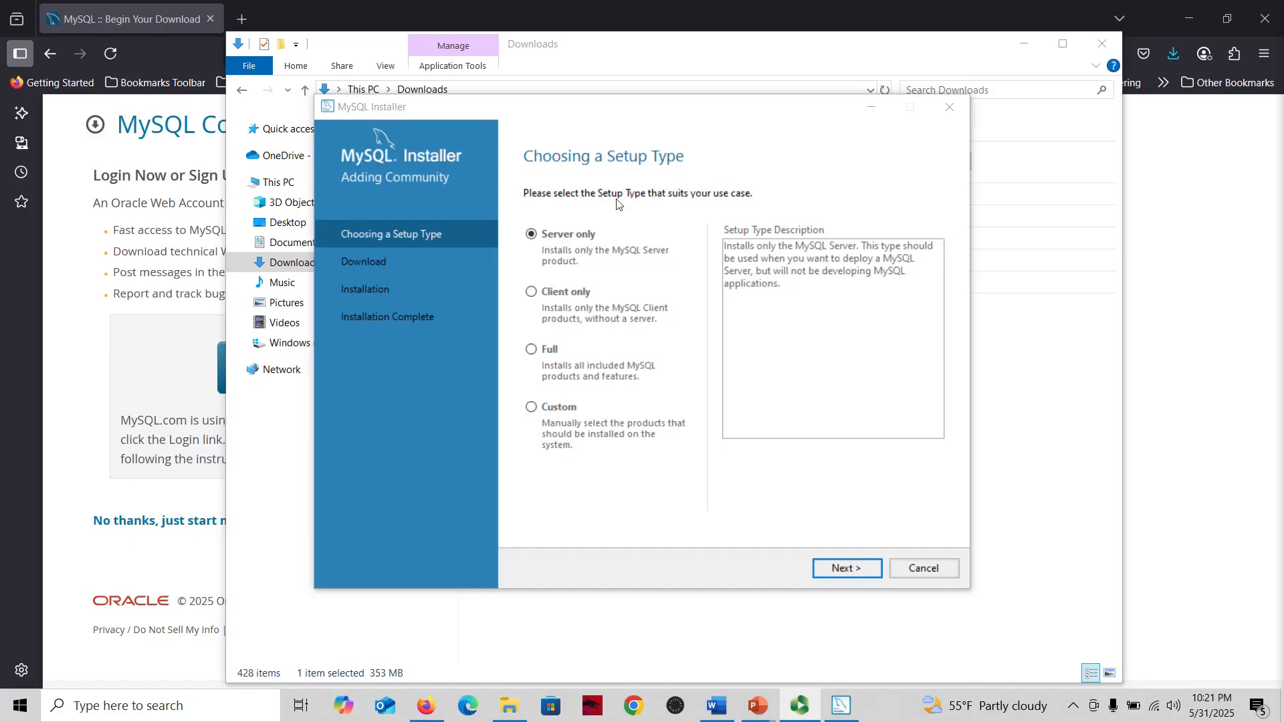
click(568, 406)
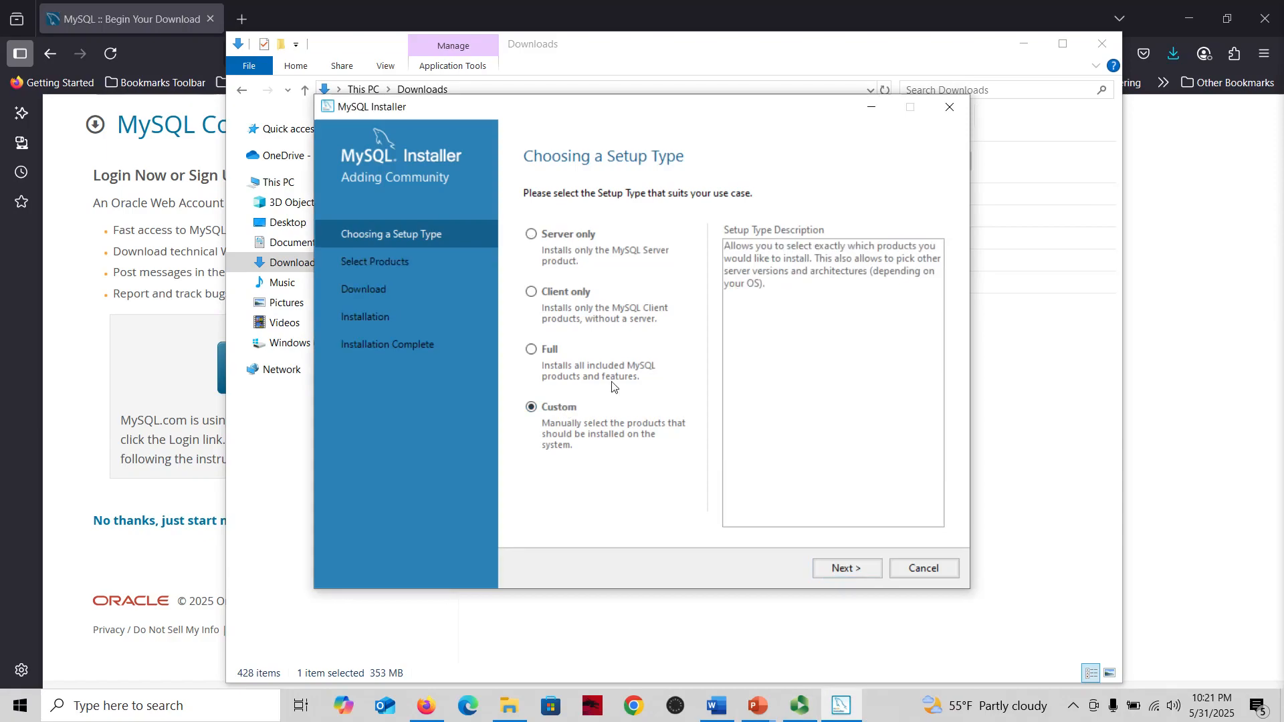
click(852, 575)
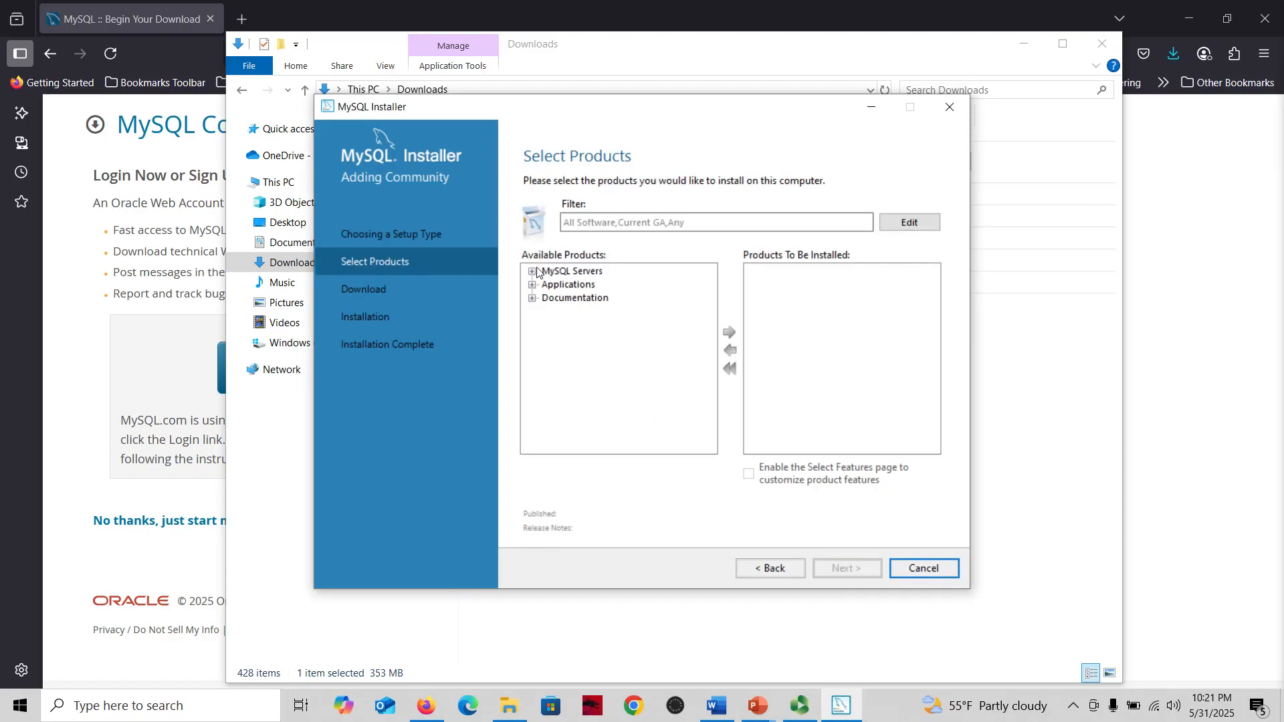
Add MySQL Server 8.0.42 - X64 to the products to be installed
click(557, 271)
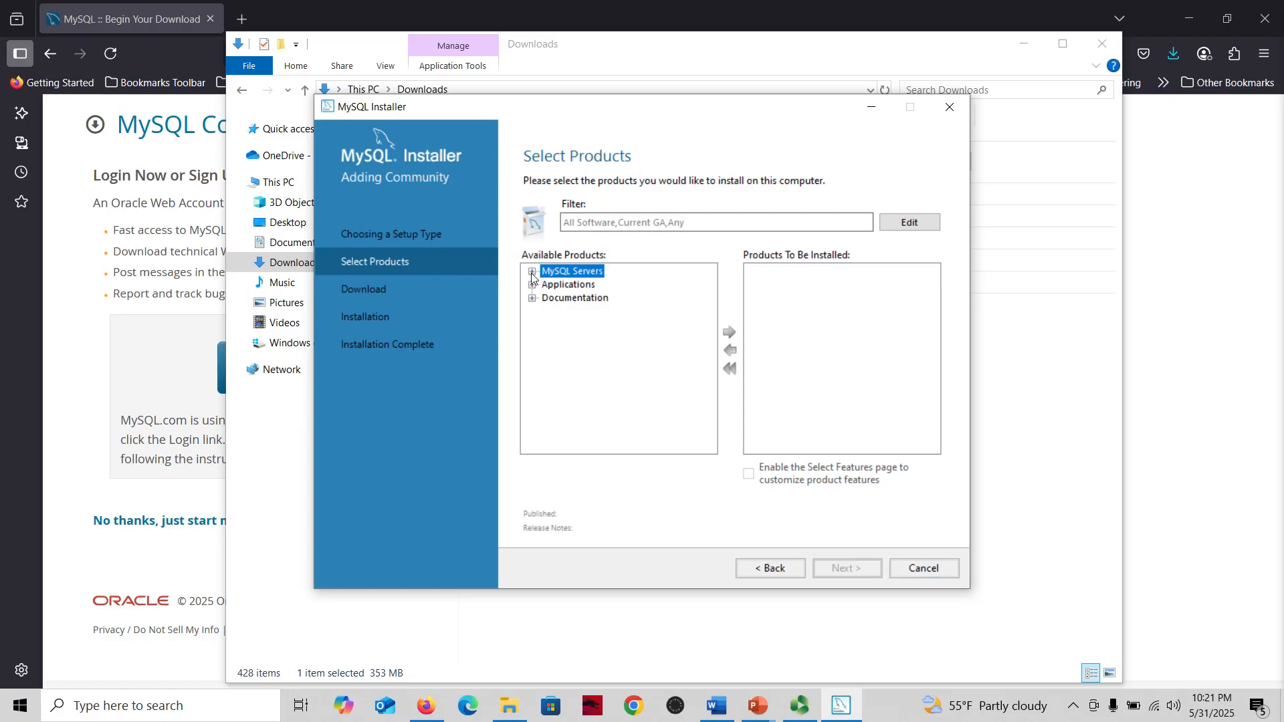
click(531, 273)
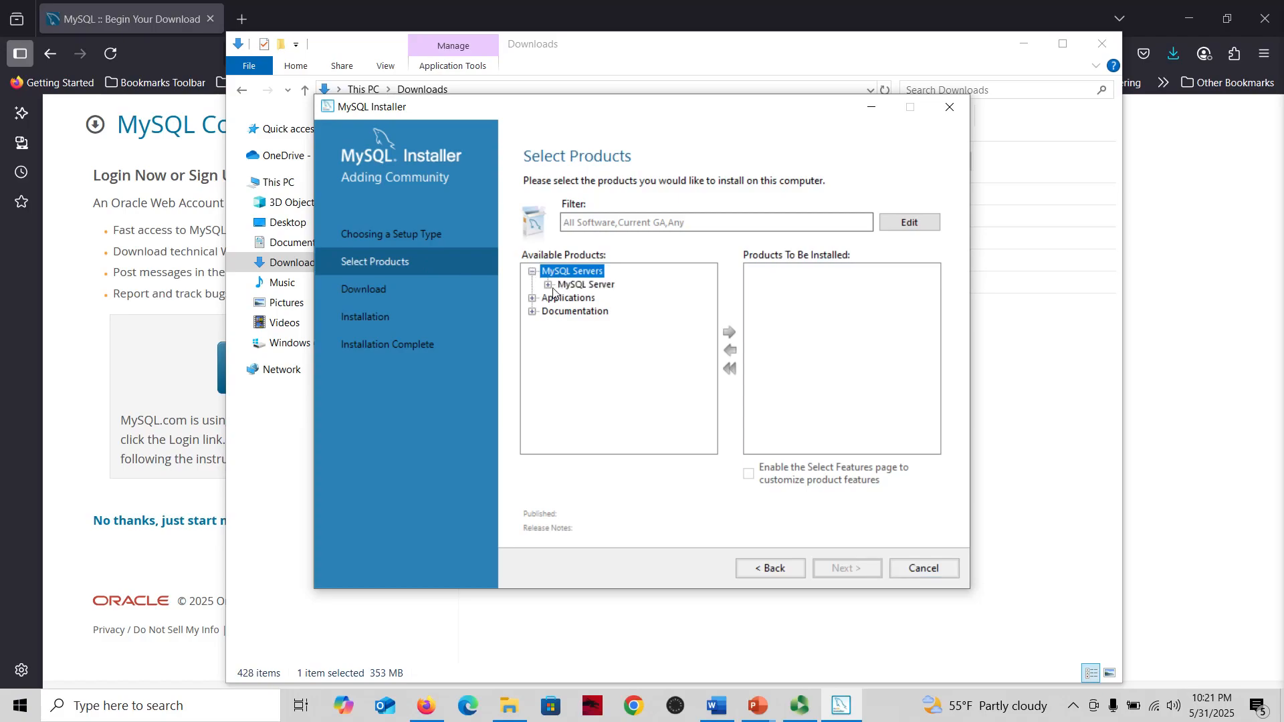
click(549, 286)
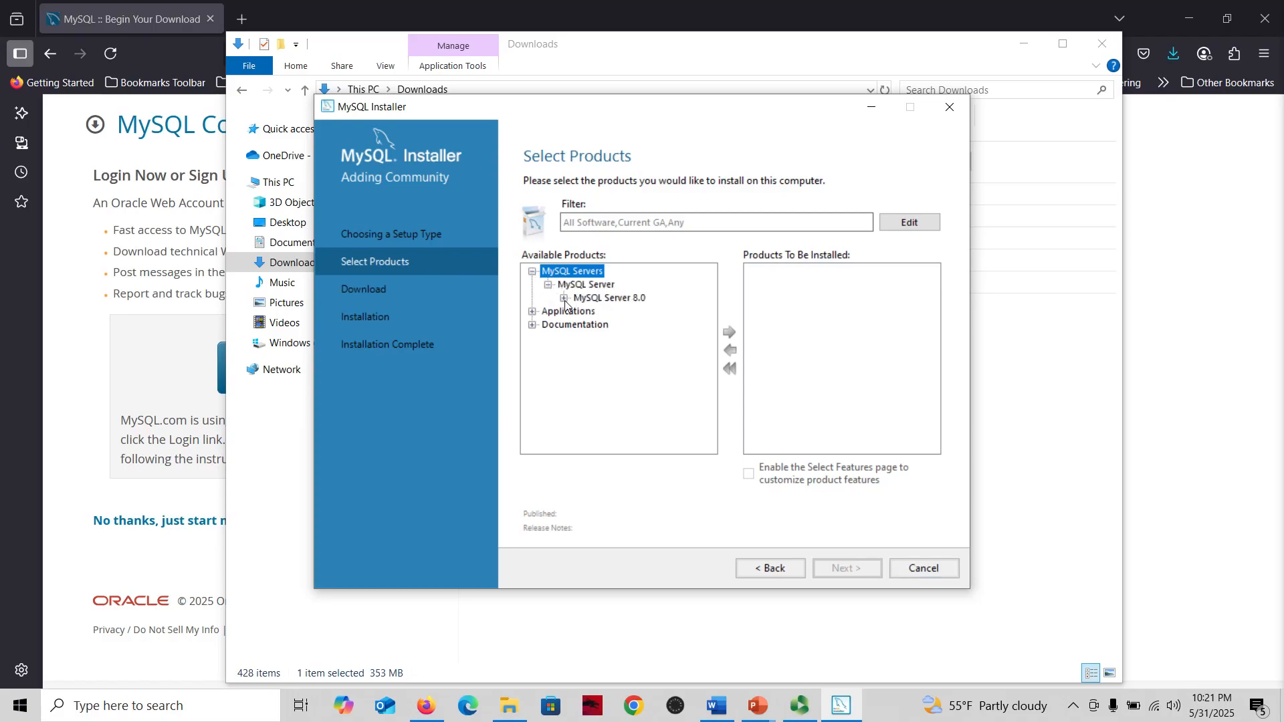
click(564, 299)
scroll(713, 306, up, 1)
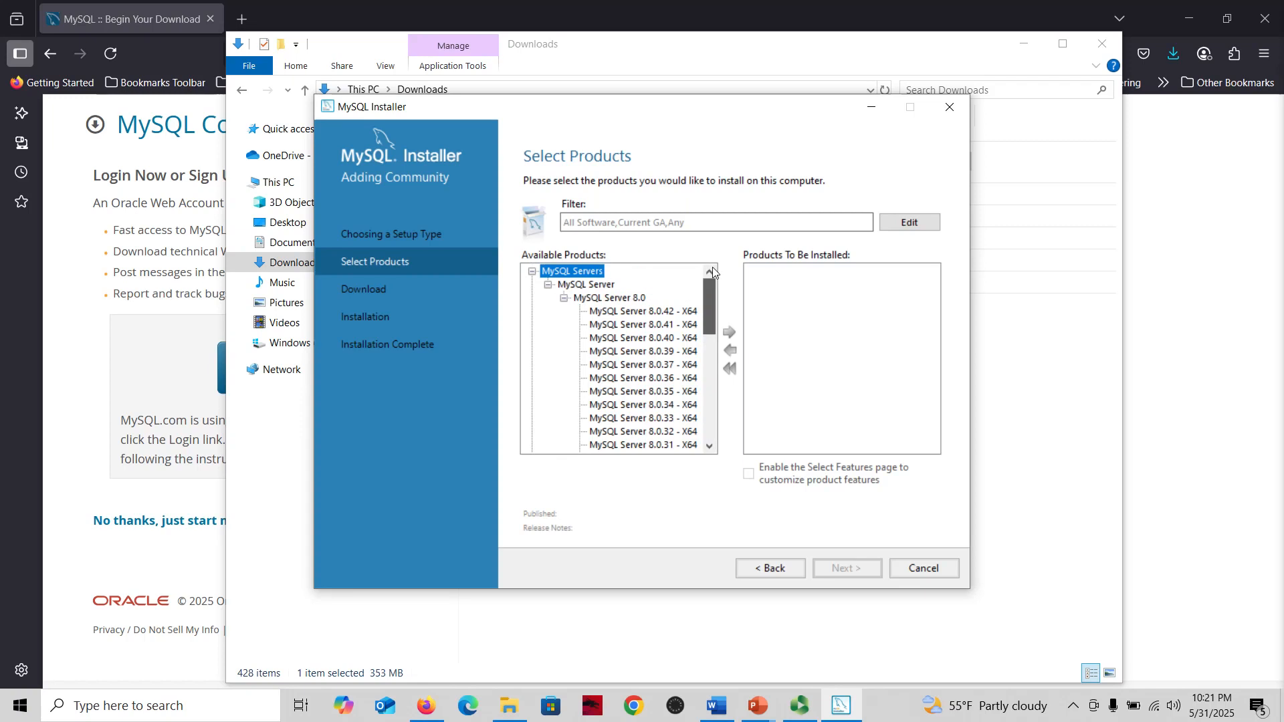
click(641, 314)
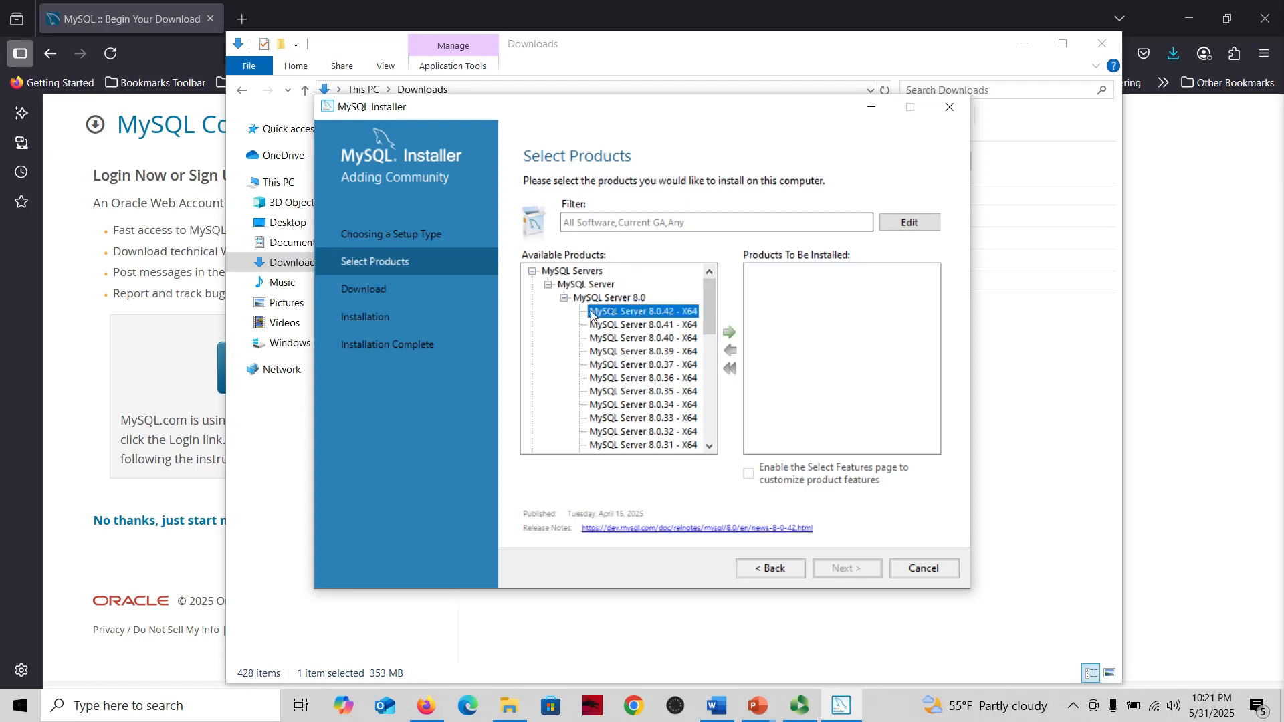
click(730, 333)
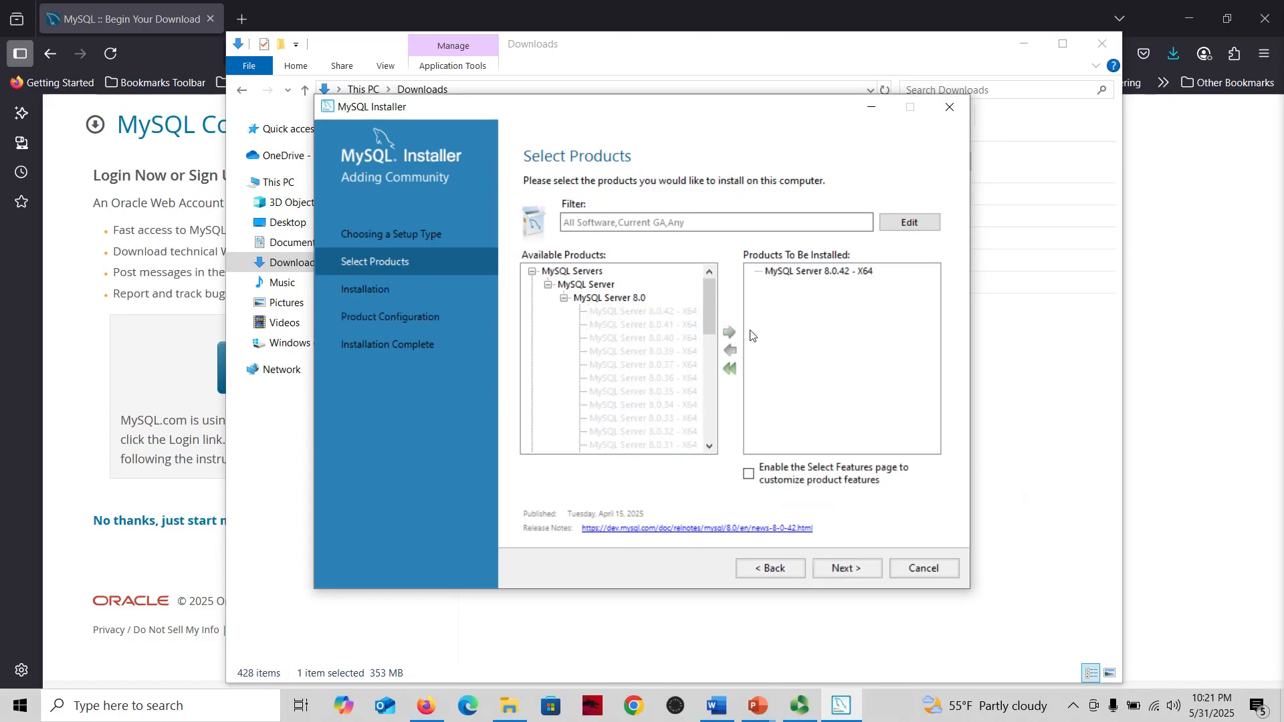
Add MySQL Workbench 8.0.42 - X64 from Applications to the products to be installed
click(533, 272)
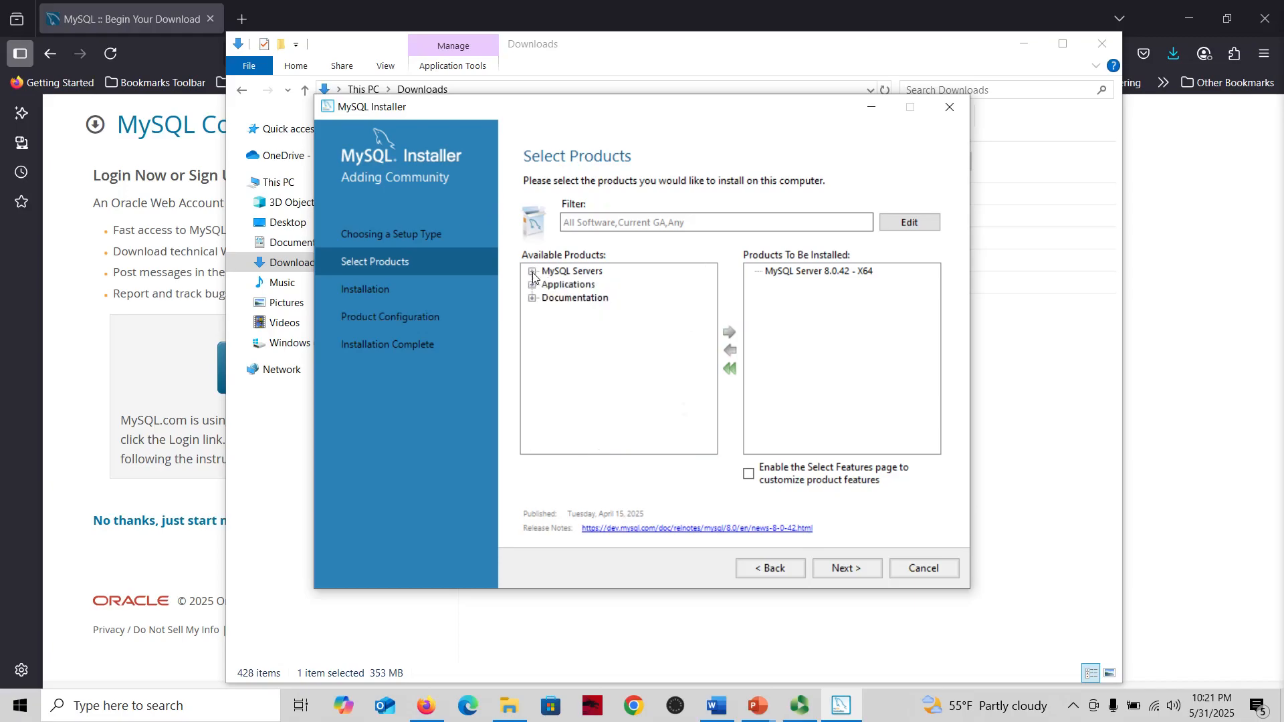
click(533, 287)
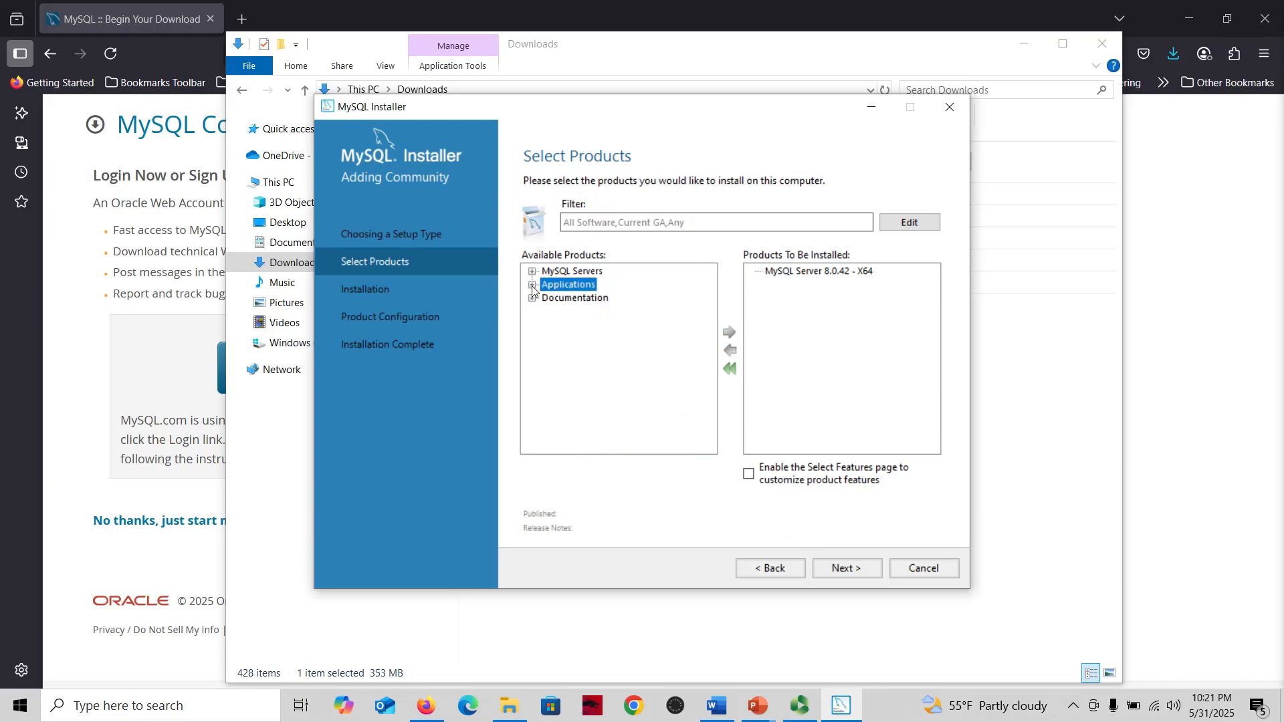
click(533, 286)
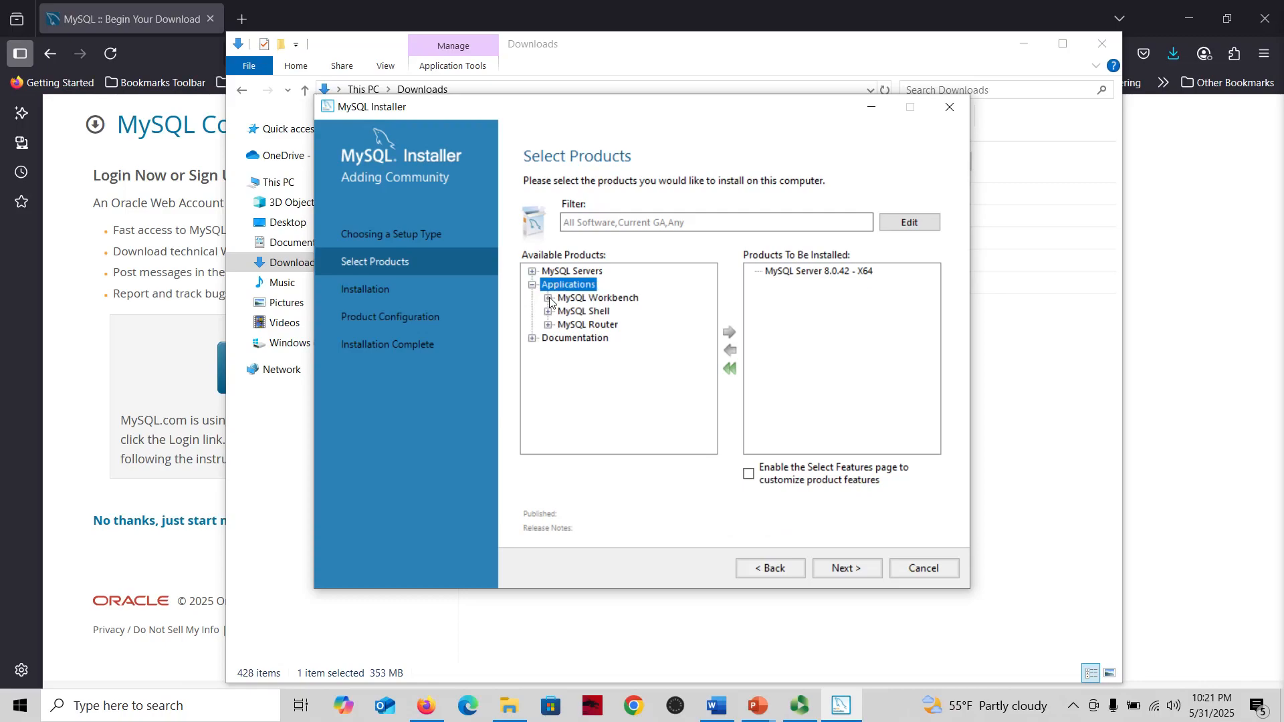
click(549, 299)
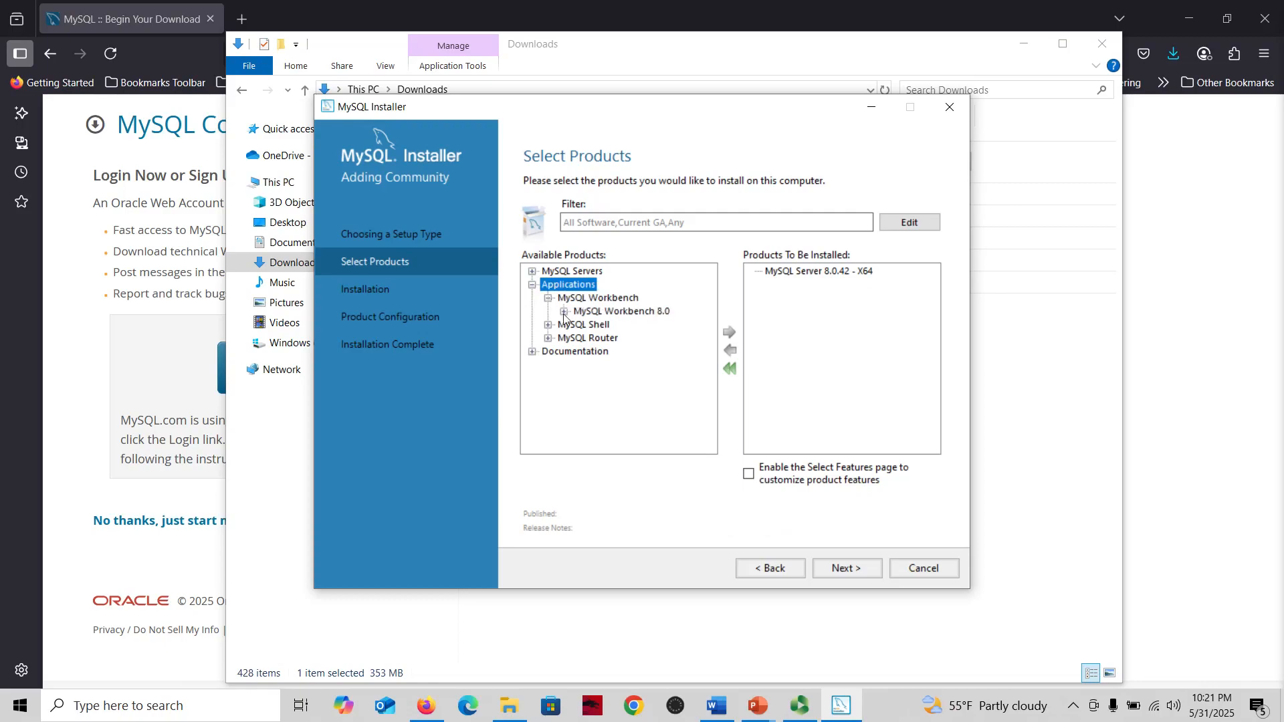
click(564, 312)
scroll(704, 313, up, 1)
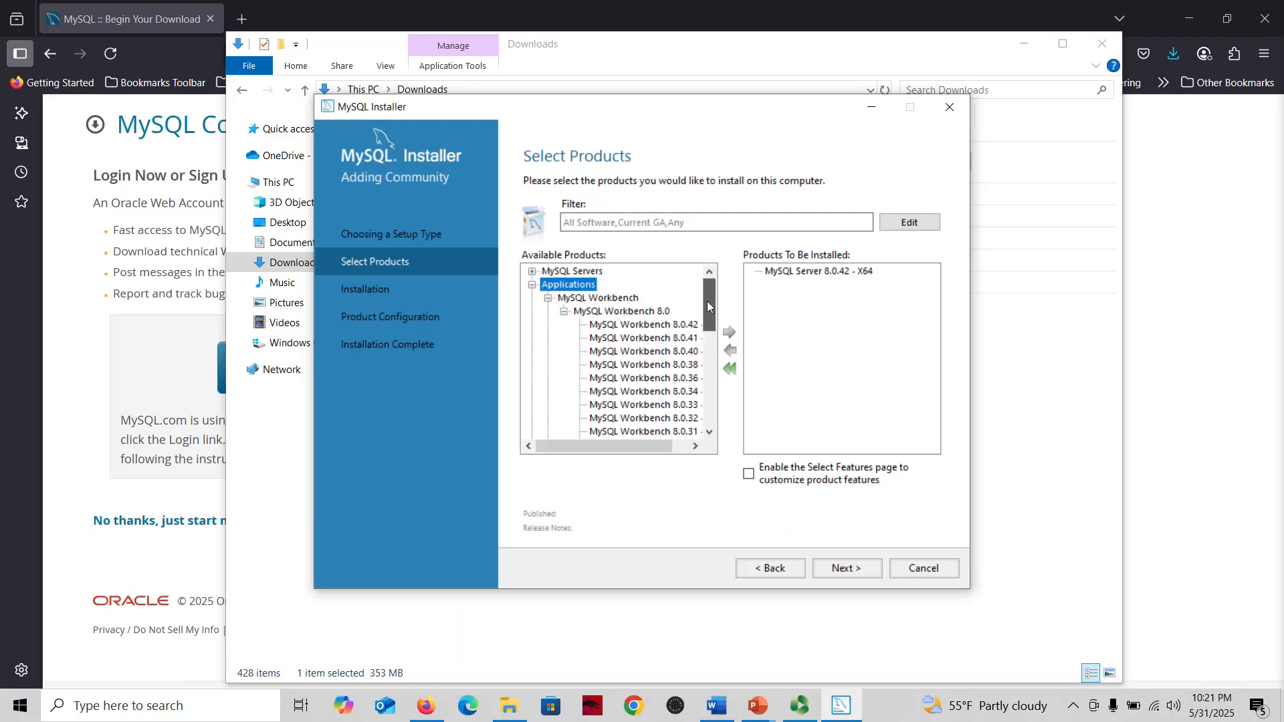
click(635, 325)
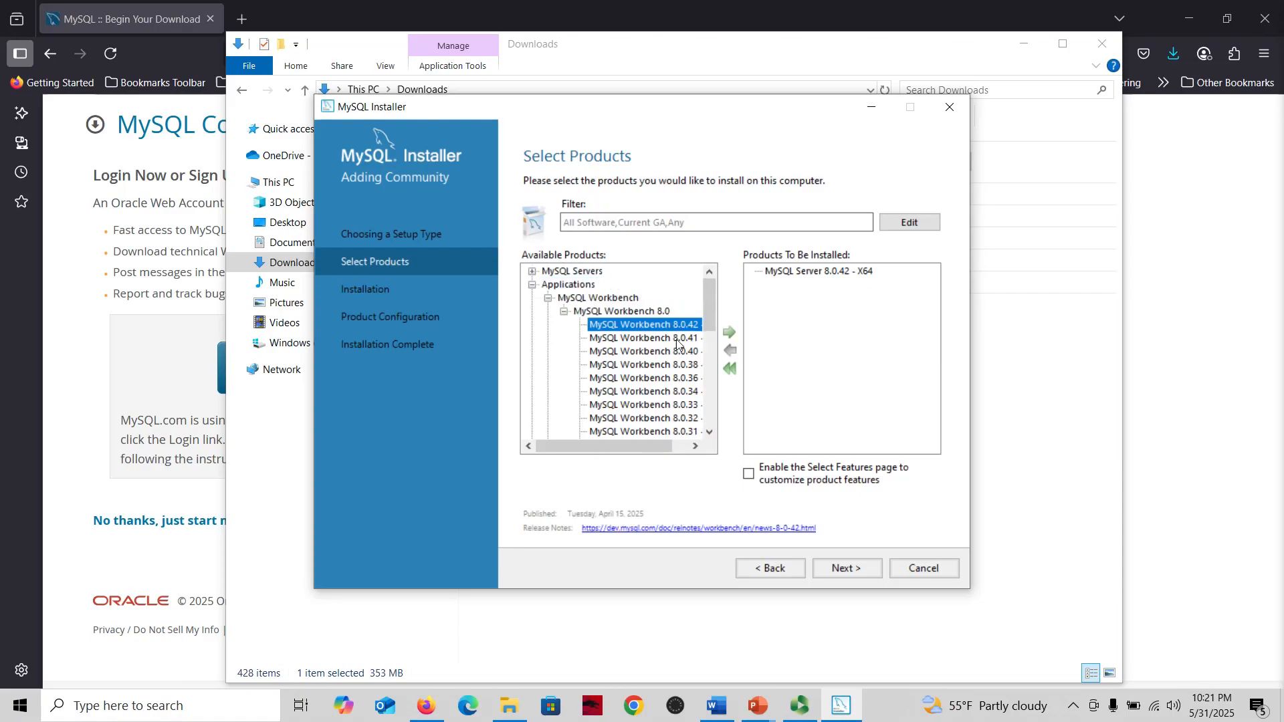
click(728, 334)
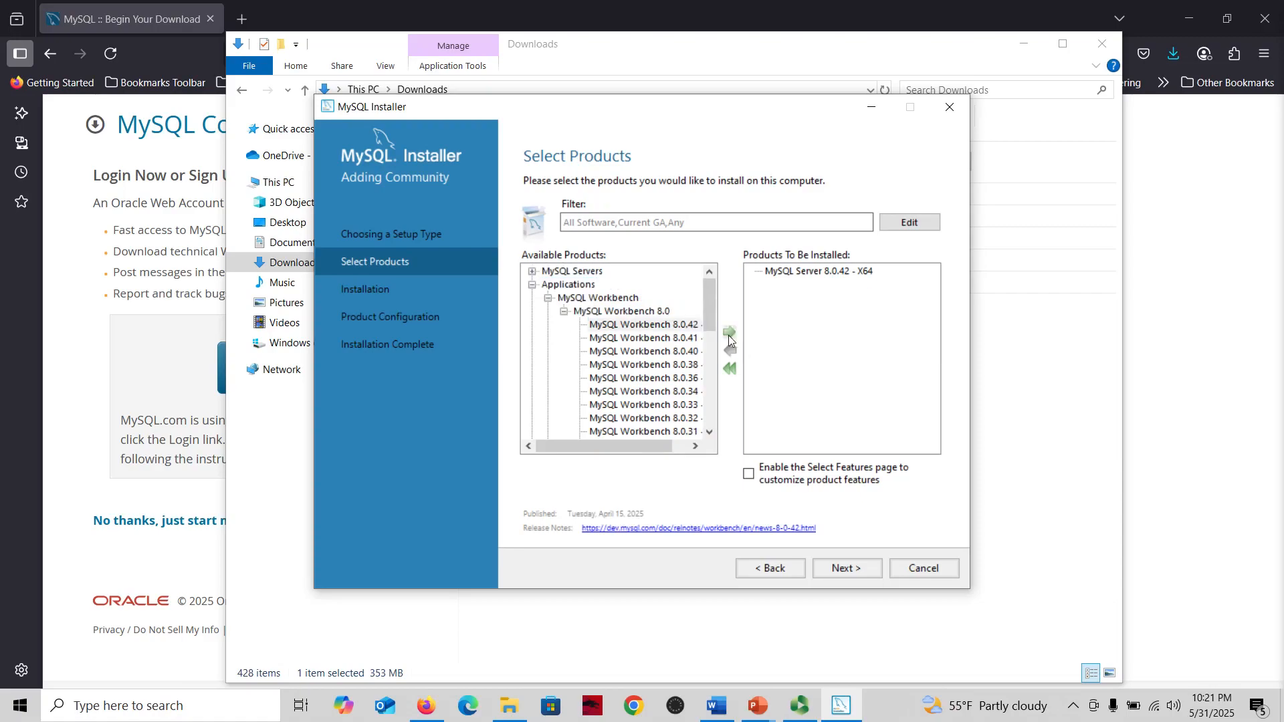
Execute the installation of the selected MySQL Server and Workbench products
click(847, 567)
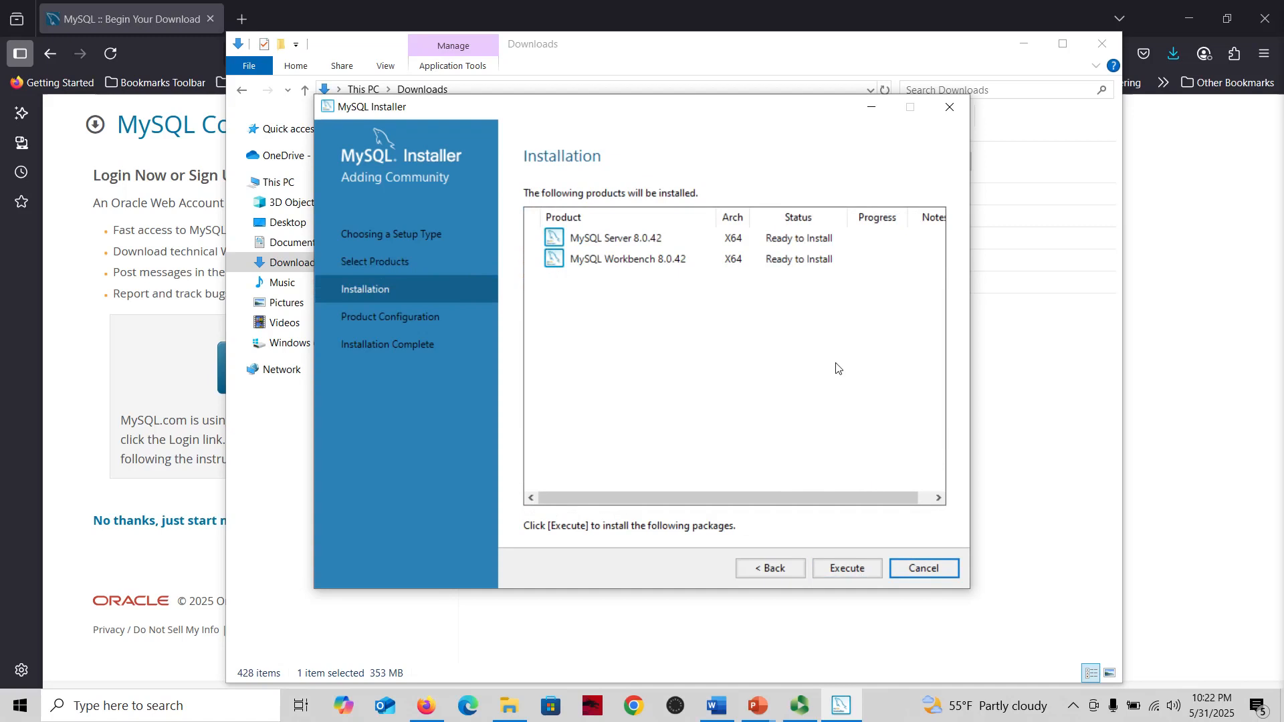
click(841, 572)
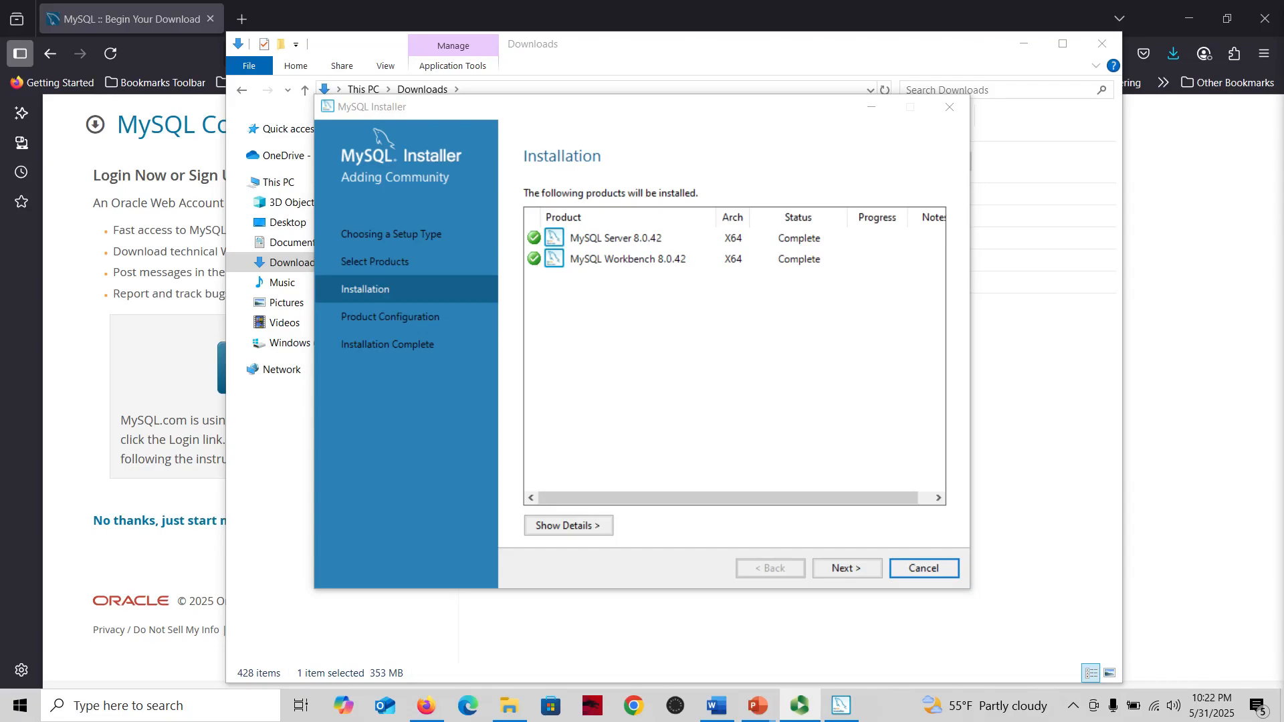
click(850, 574)
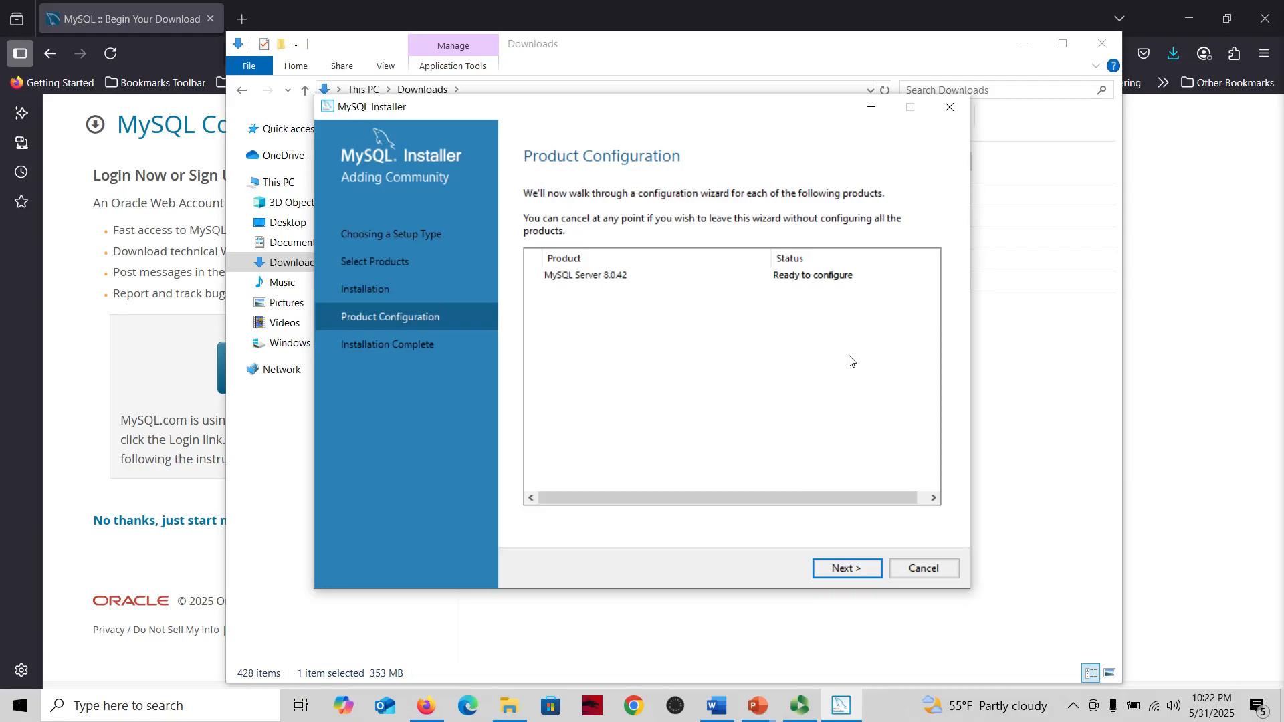
Start server configuration, keeping the default Development Computer networking and strong password authentication
click(839, 568)
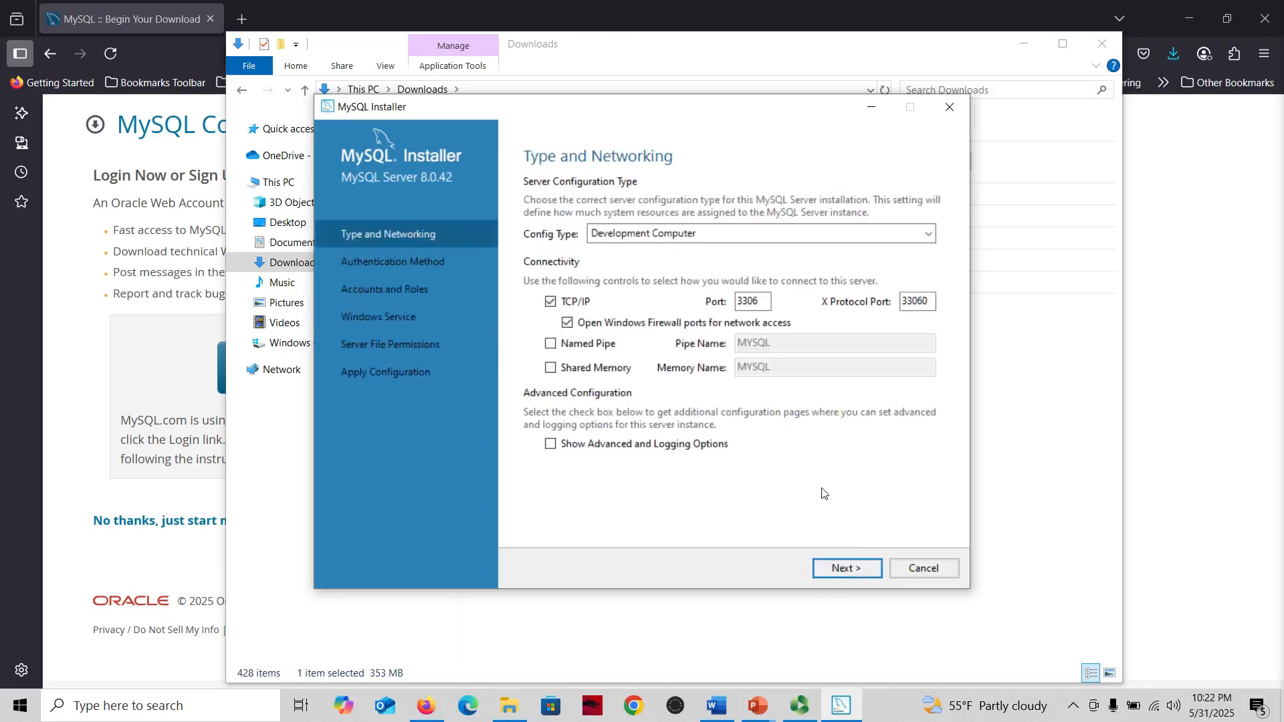
click(837, 575)
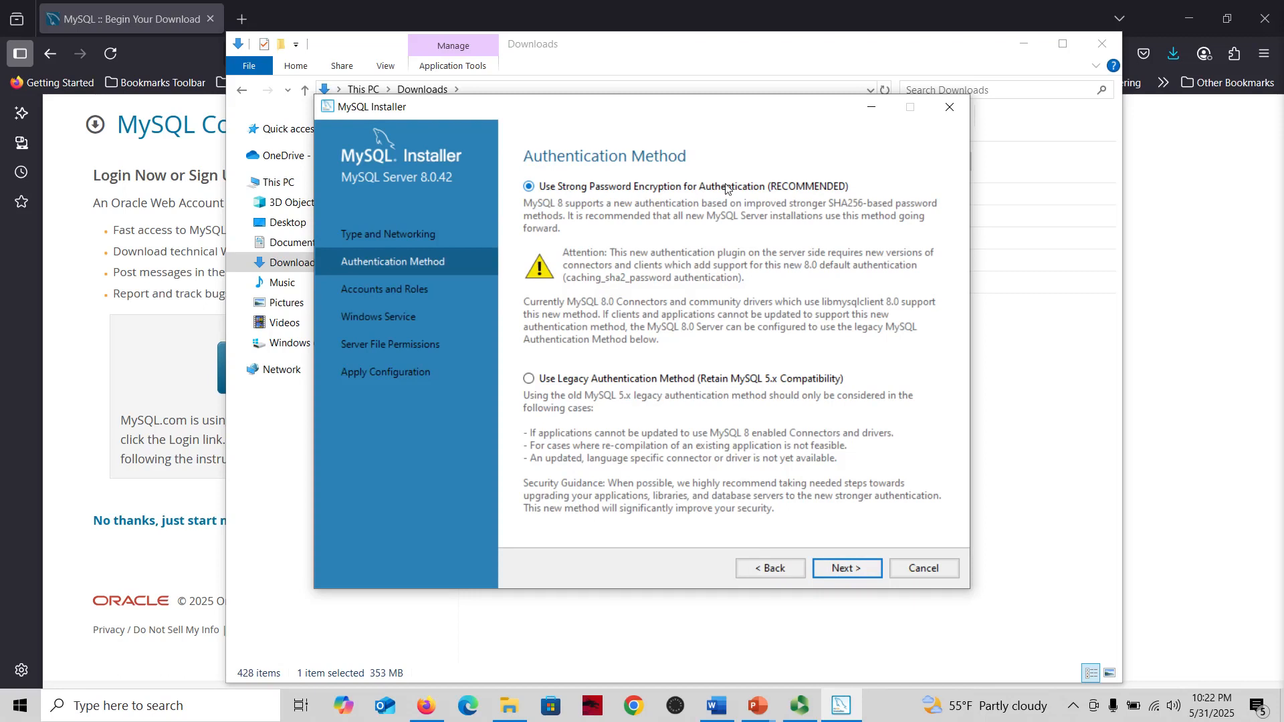
click(842, 569)
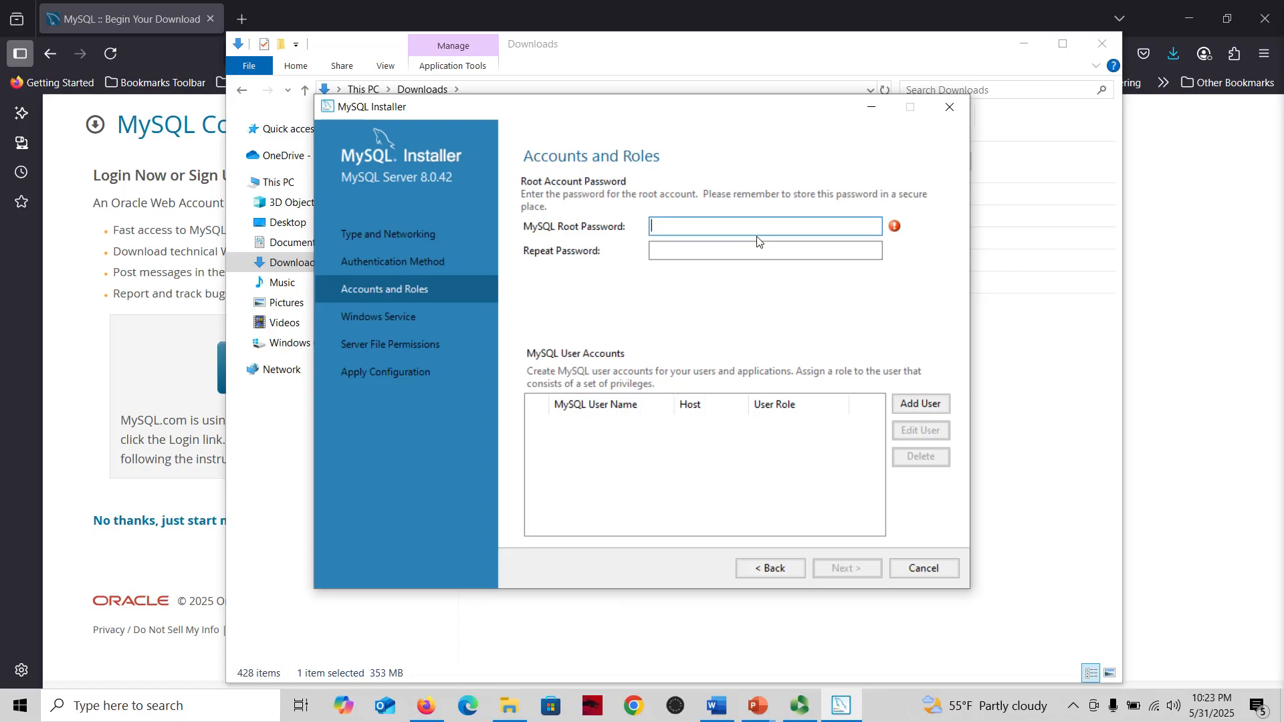
Enter the MySQL root account password, repeat it, and continue
text(1••••••••••)
click(775, 250)
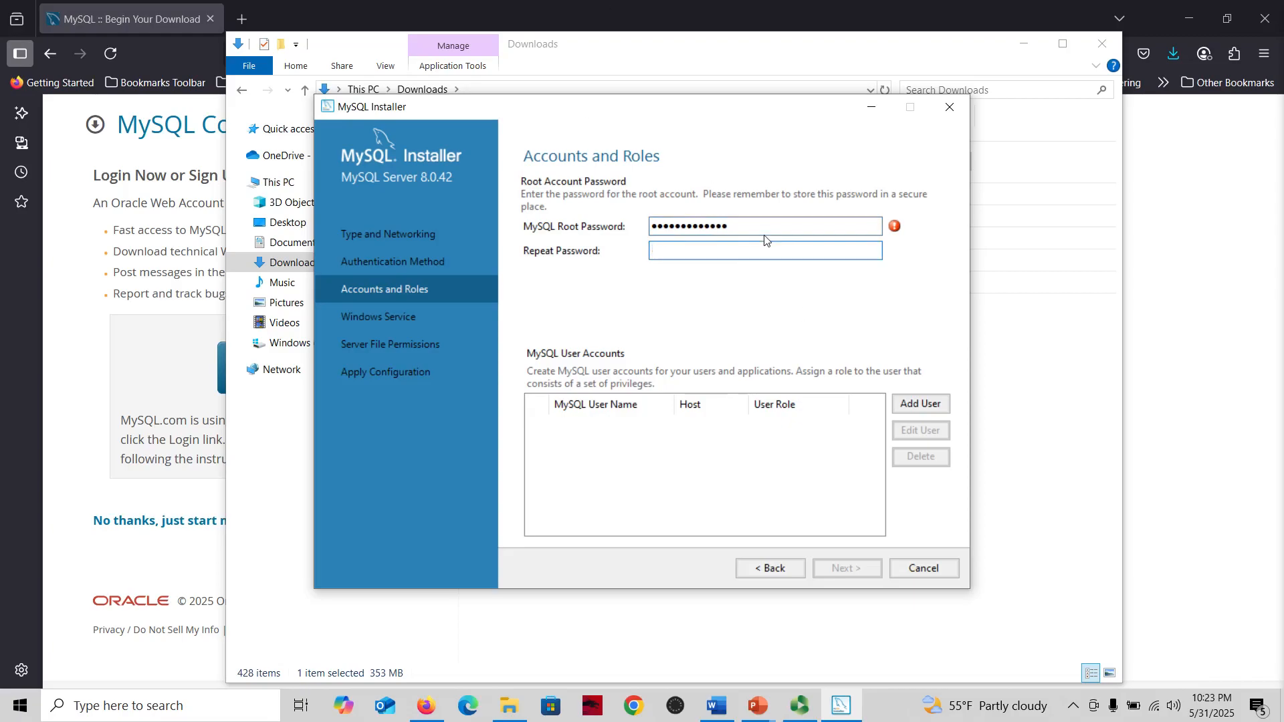
text(•••••••••••••)
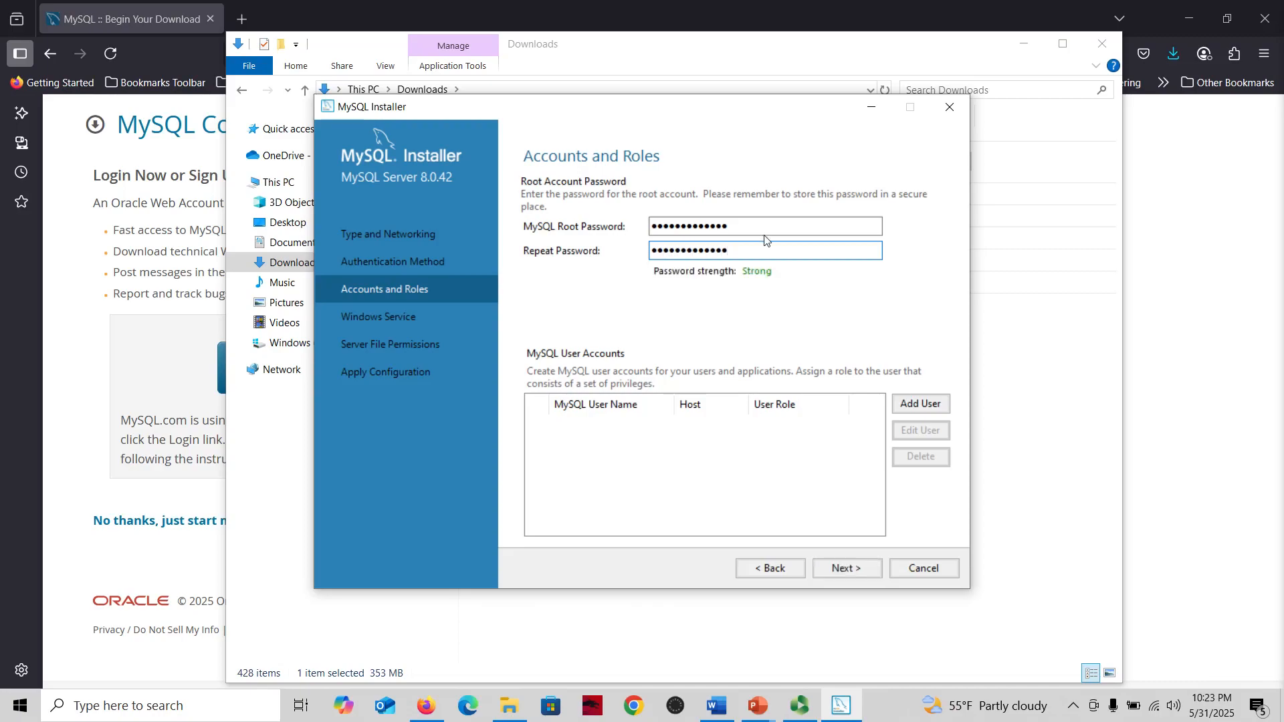
click(857, 570)
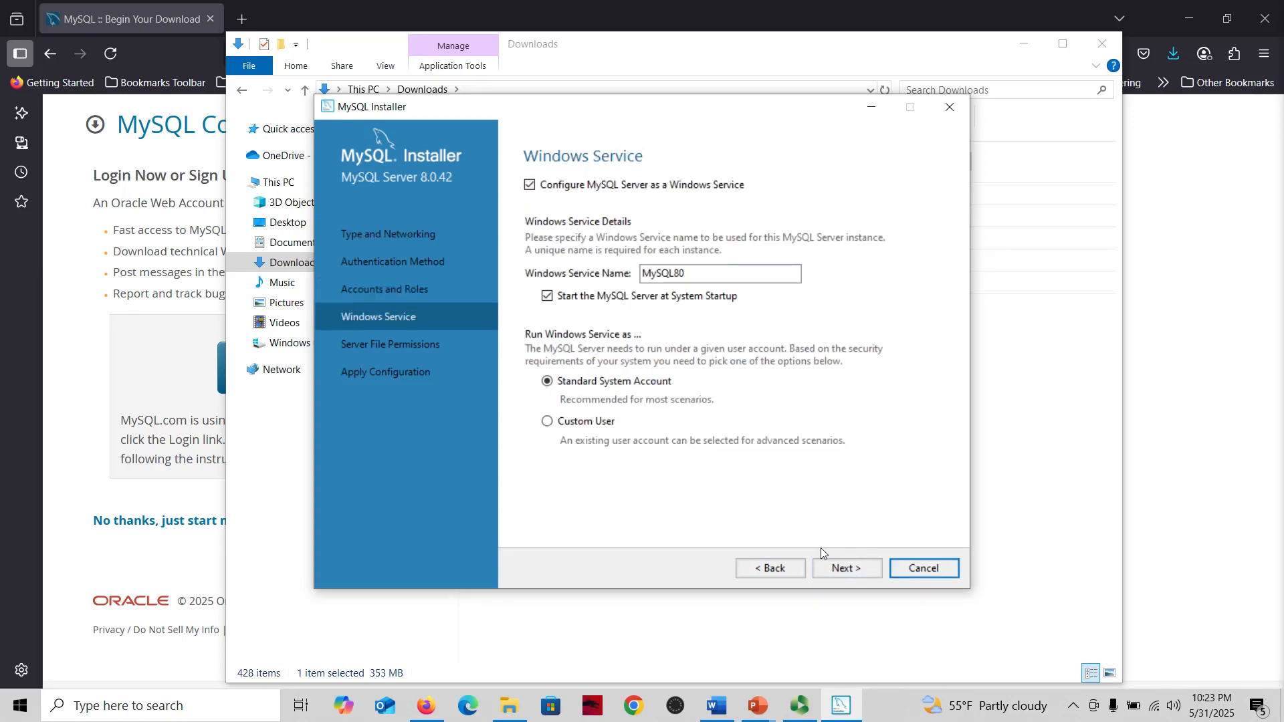
Keep default Windows service and file permission settings, execute the configuration, and finish product configuration
click(842, 573)
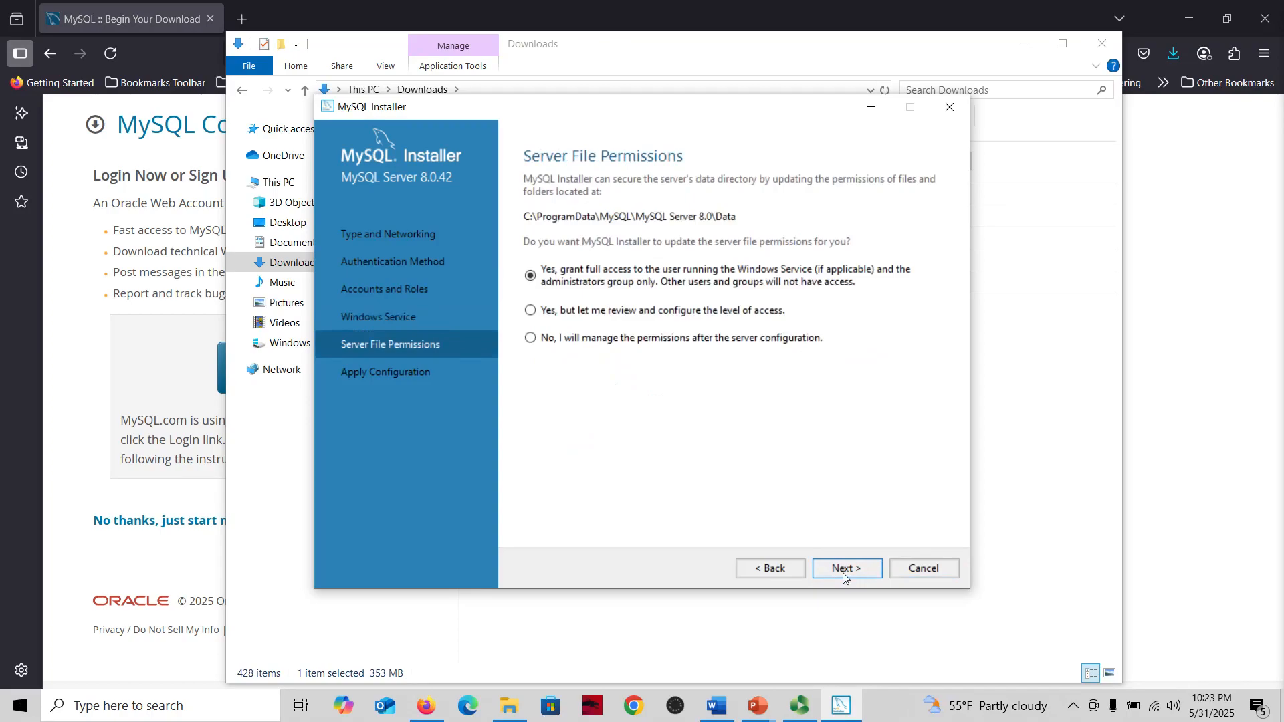
click(843, 572)
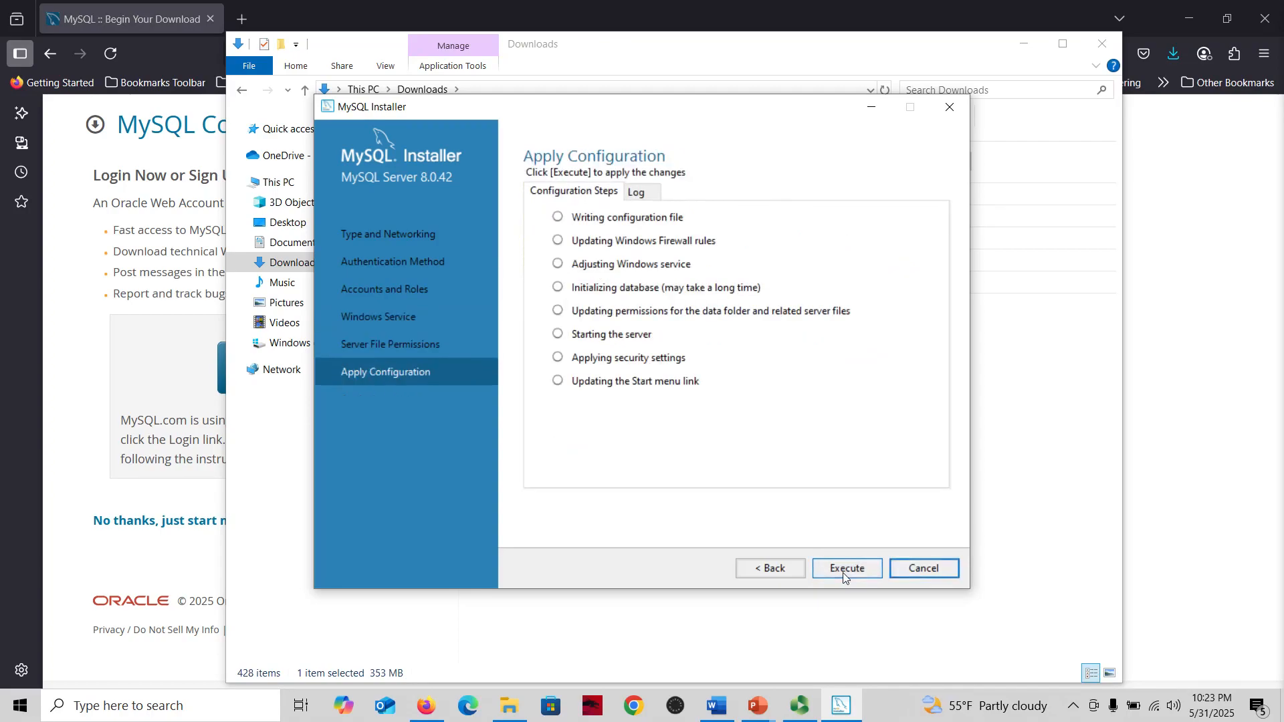
click(846, 568)
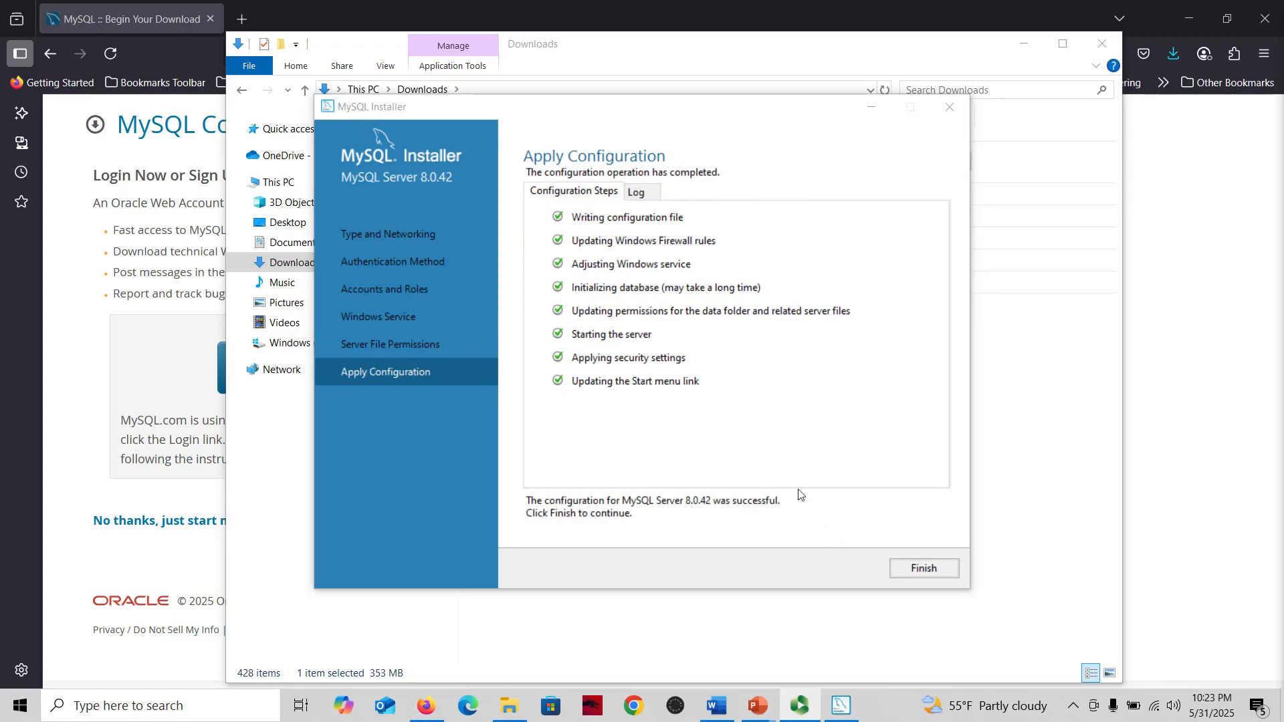
click(921, 570)
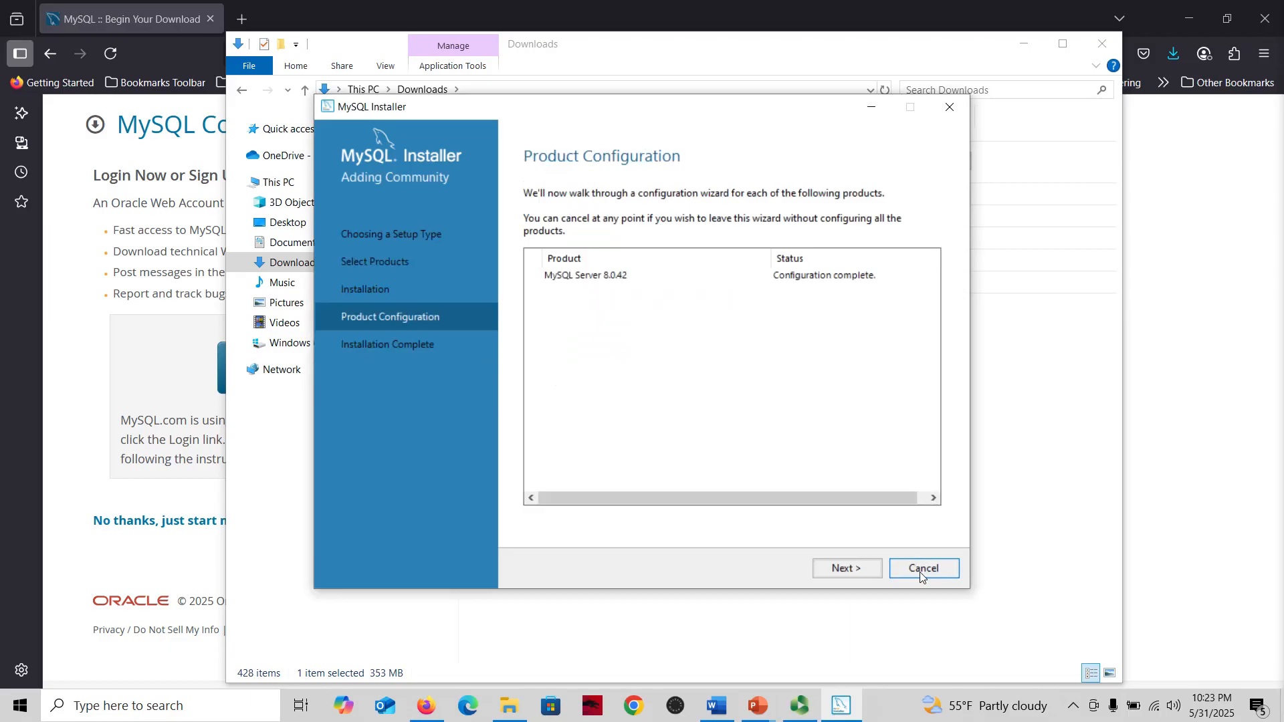
click(856, 566)
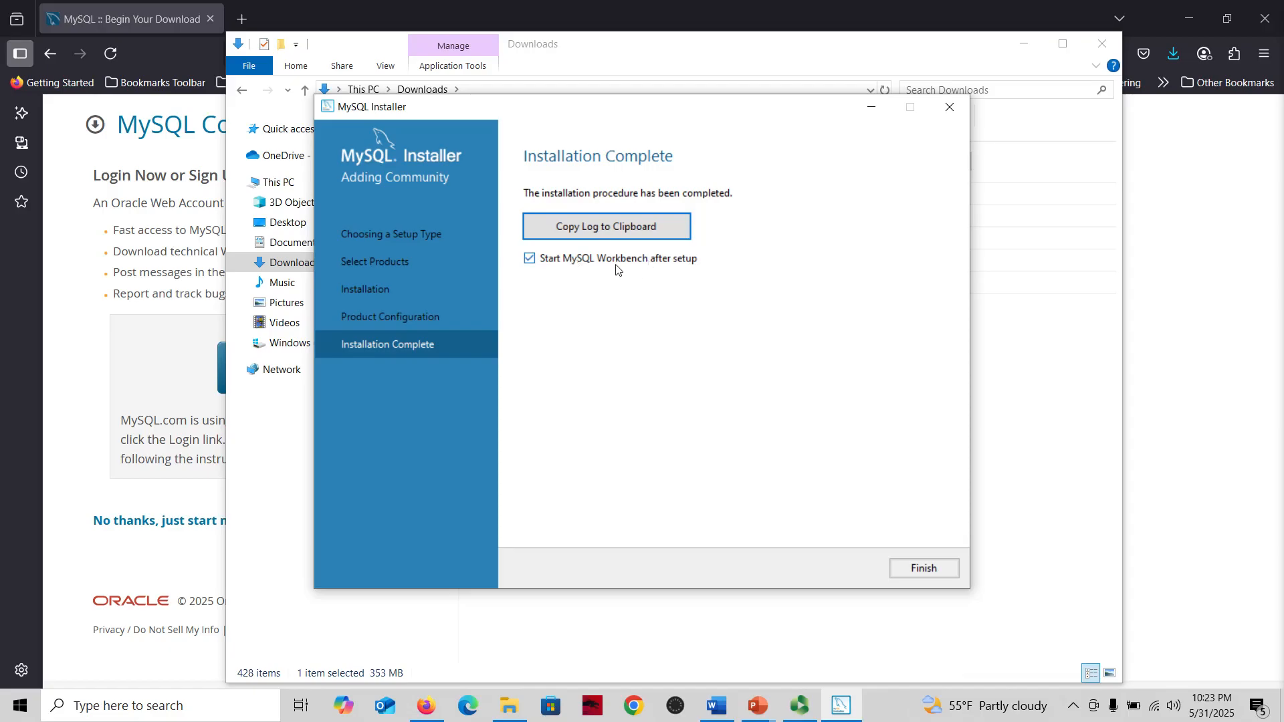
Finish the installer and connect to the Local instance MySQL80 connection as root in Workbench
click(914, 575)
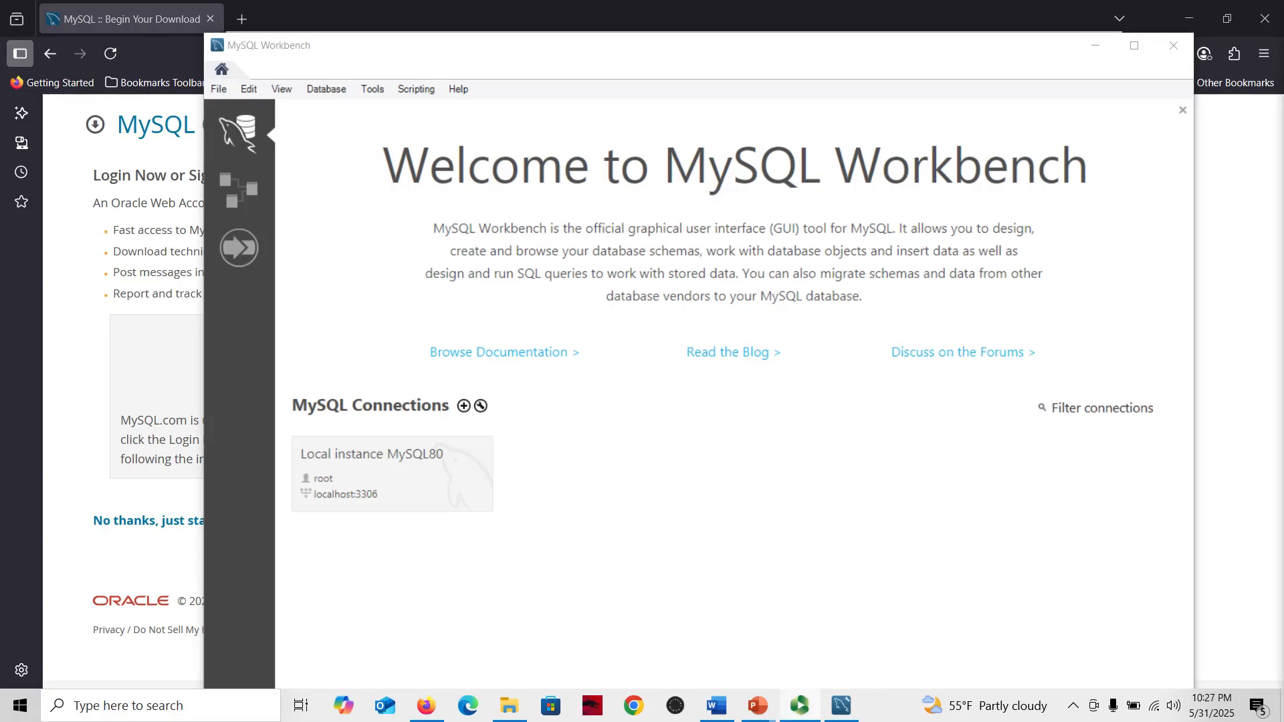
click(392, 474)
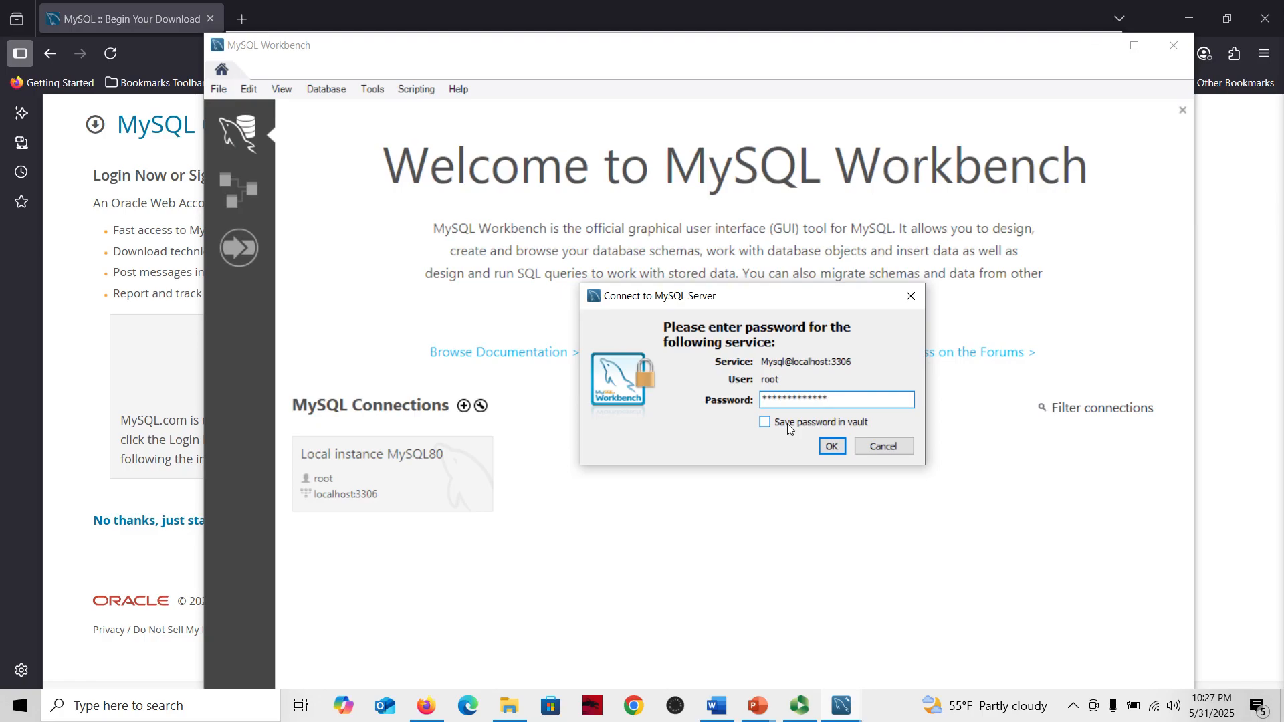
click(833, 452)
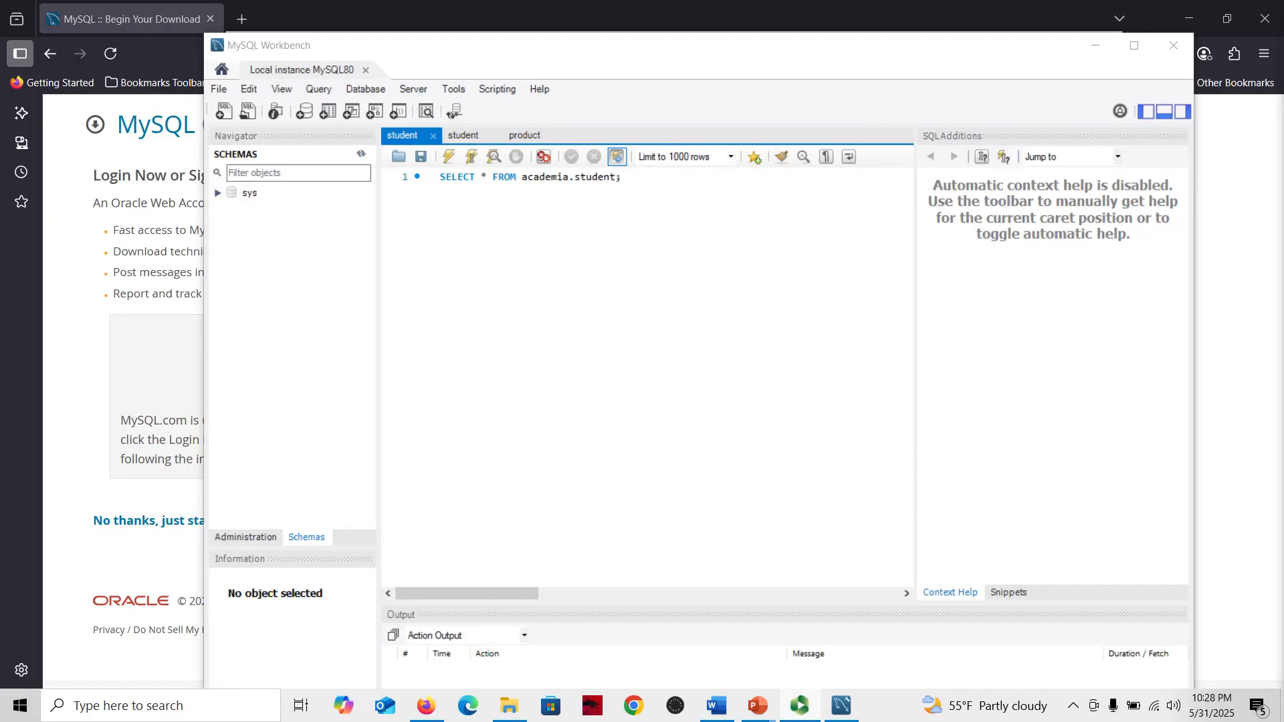
Create a new schema in the Schemas navigator and name it global_solutions
click(310, 539)
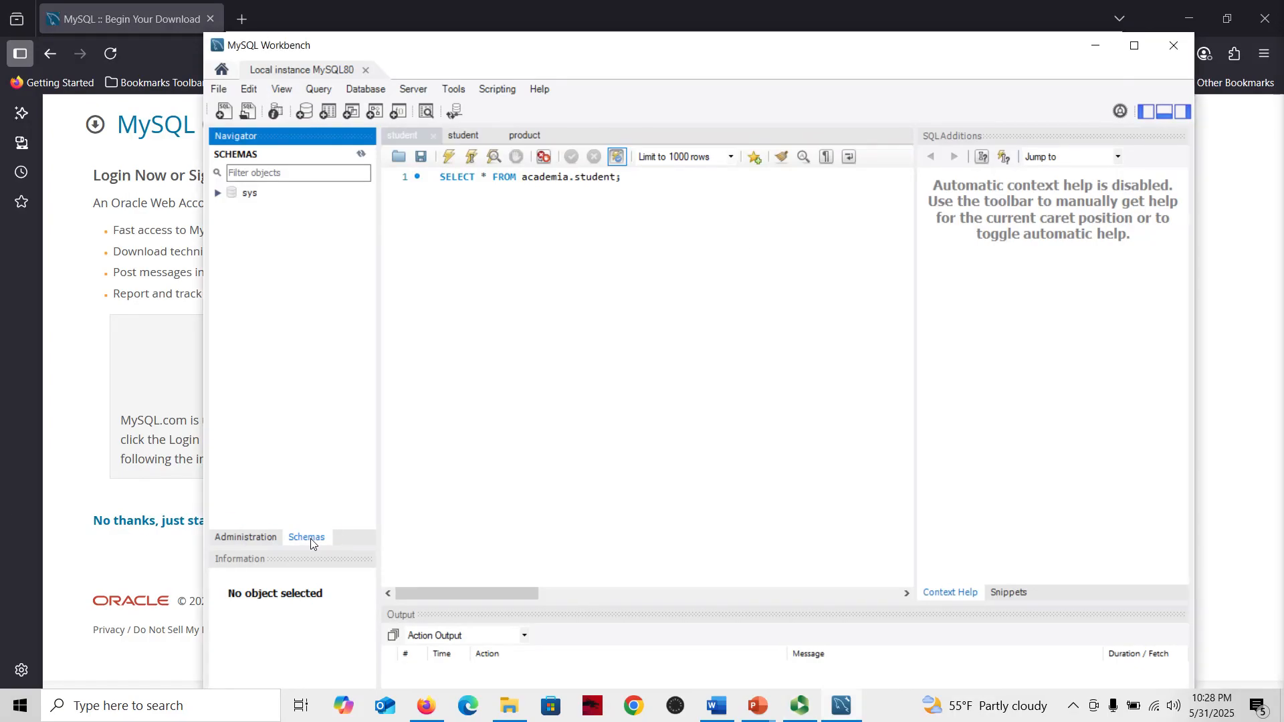
right_click(302, 228)
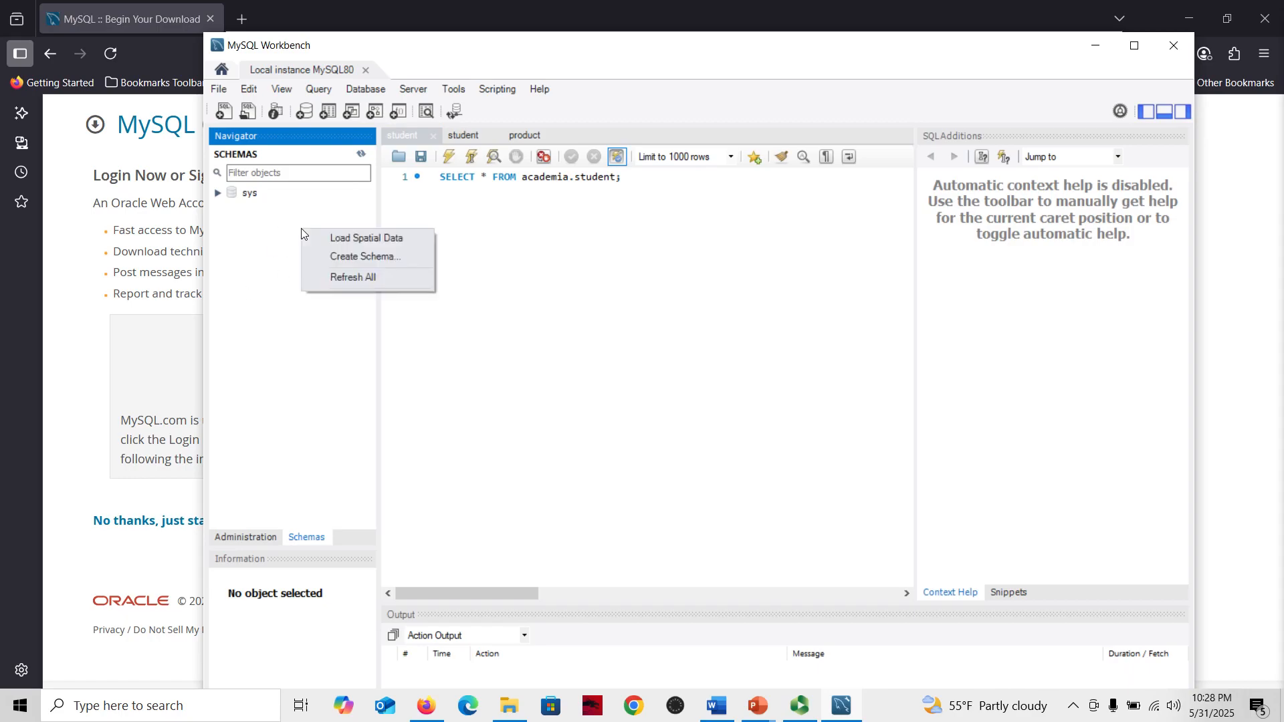
click(400, 257)
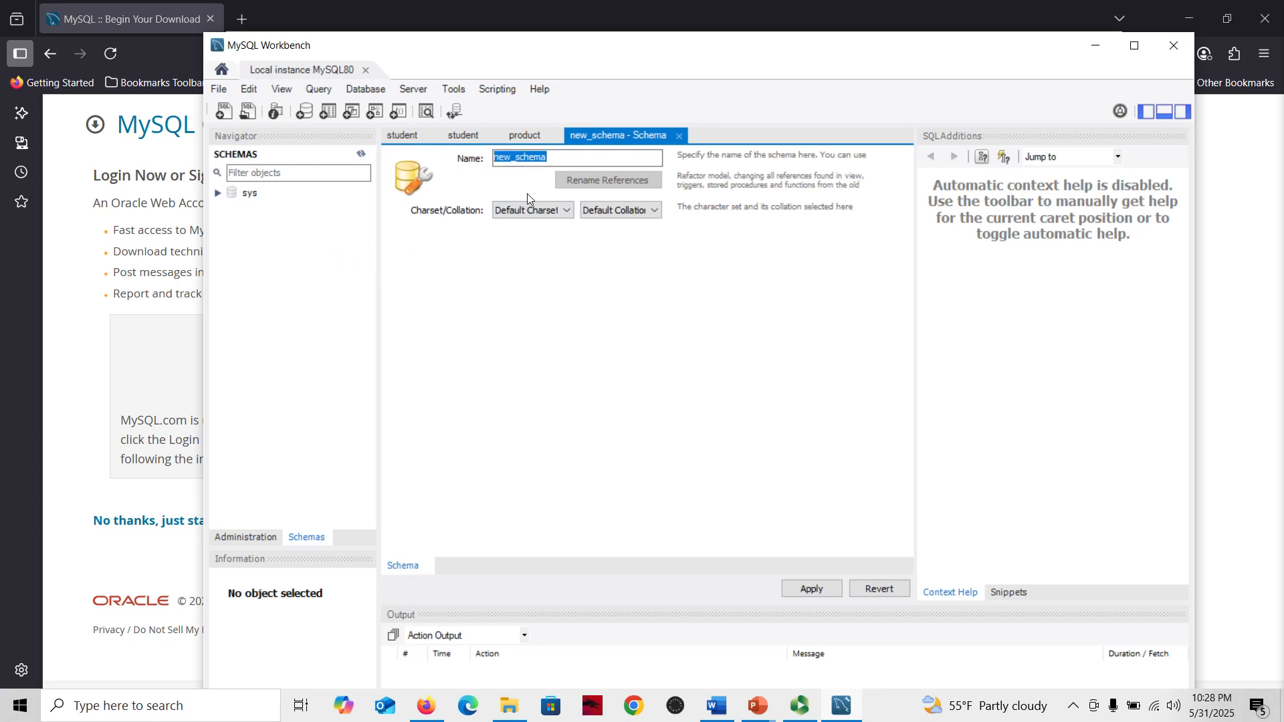
text(gloabl)
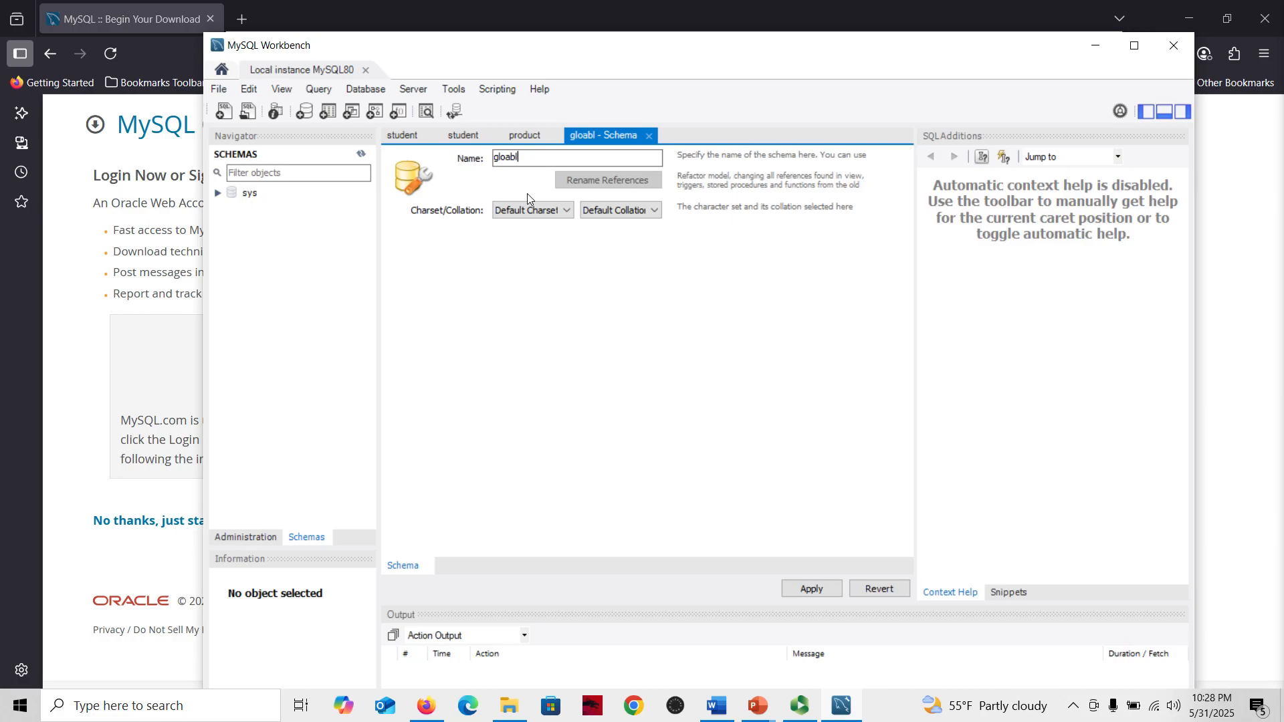
key(BackSpace)
key(BackSpace)
key(BackSpace)
text(bal_solutions)
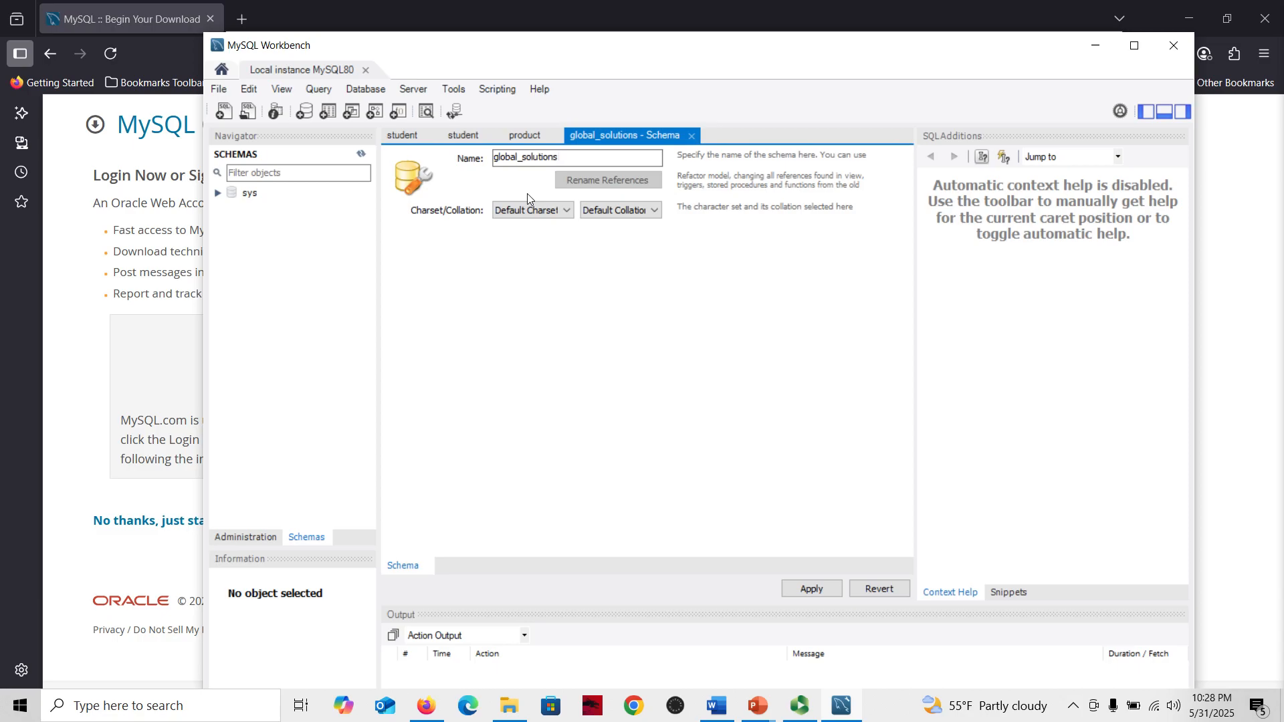
Apply the schema creation script to the database and finish
click(812, 589)
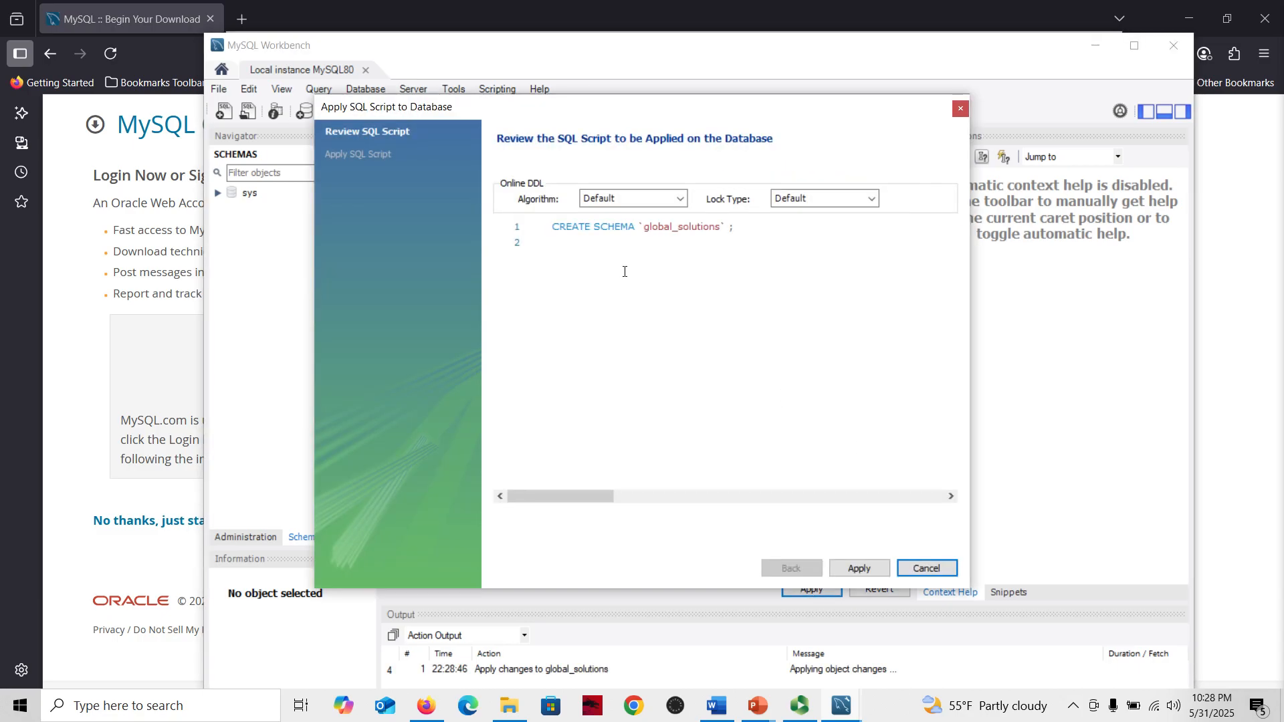
drag(678, 108, 640, 108)
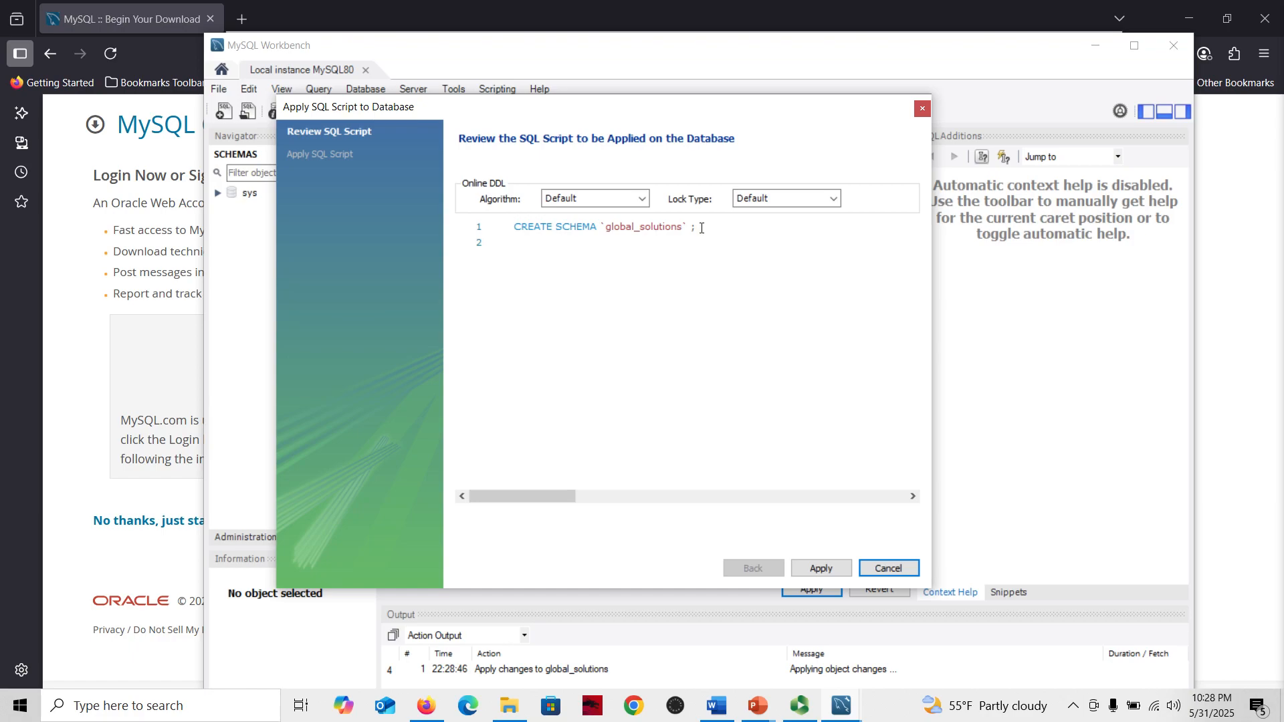
click(817, 569)
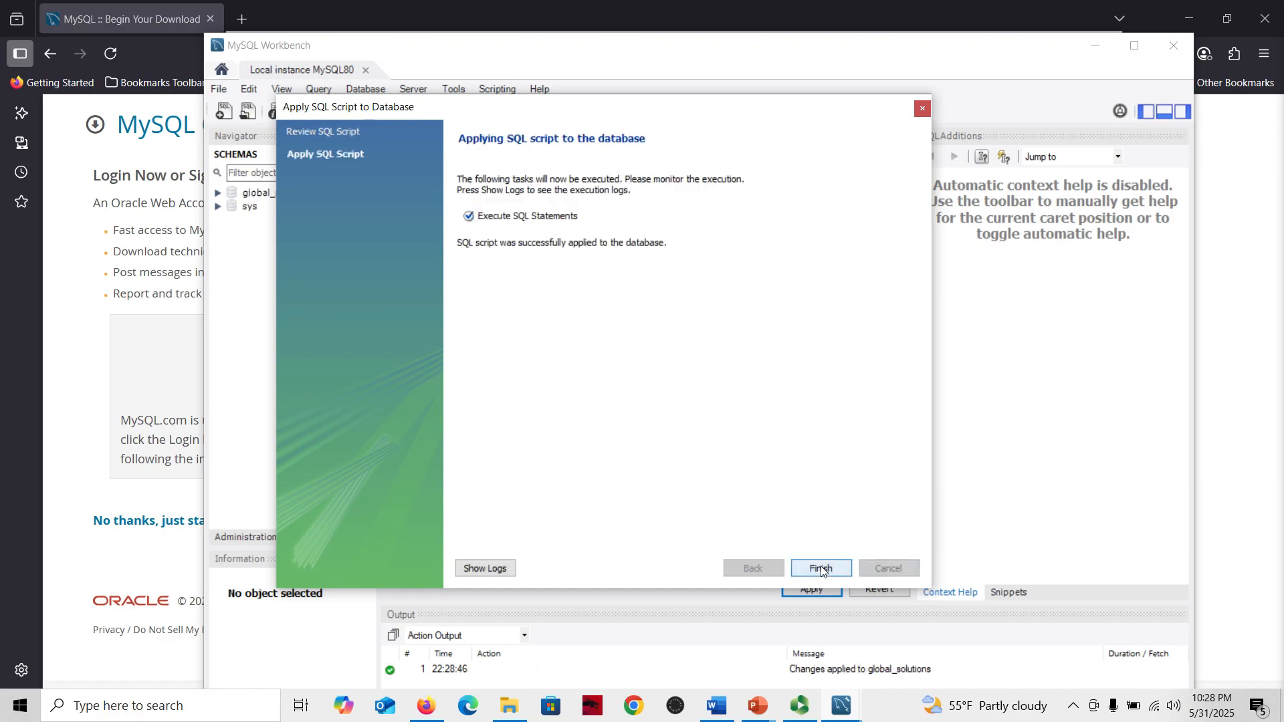
click(821, 568)
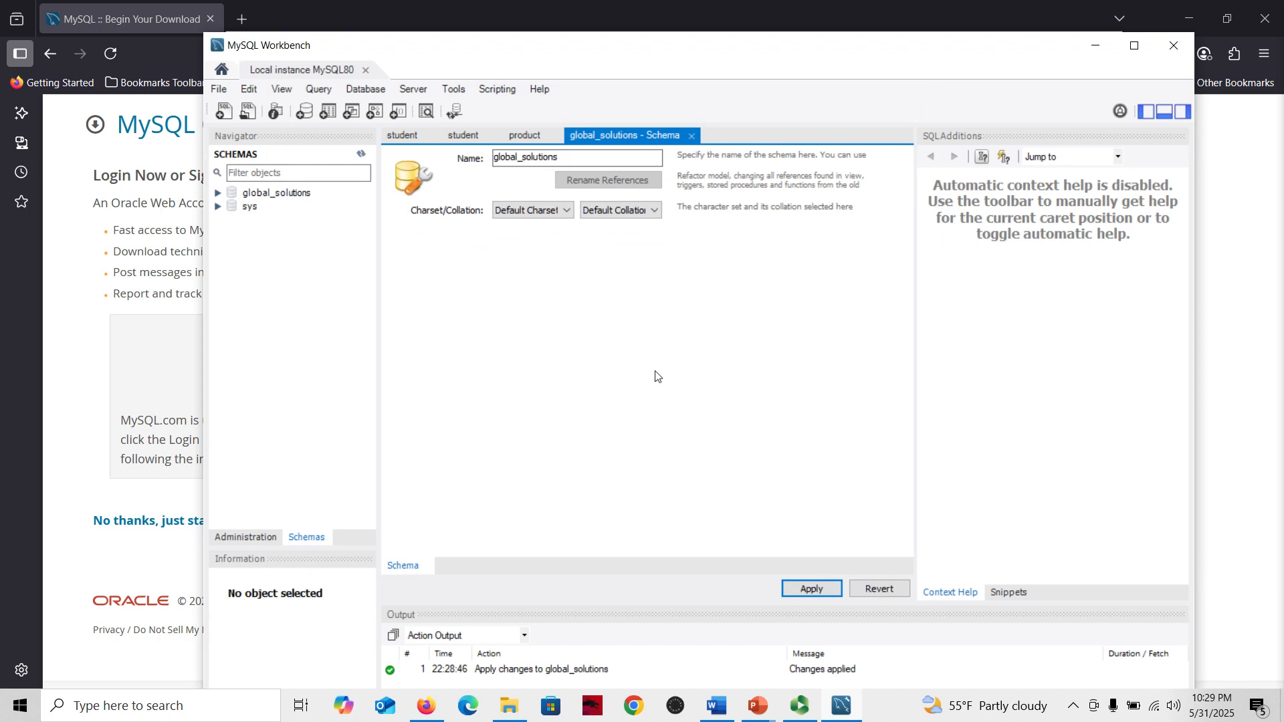
Expand the global_solutions schema and create a new table under Tables named product
click(280, 193)
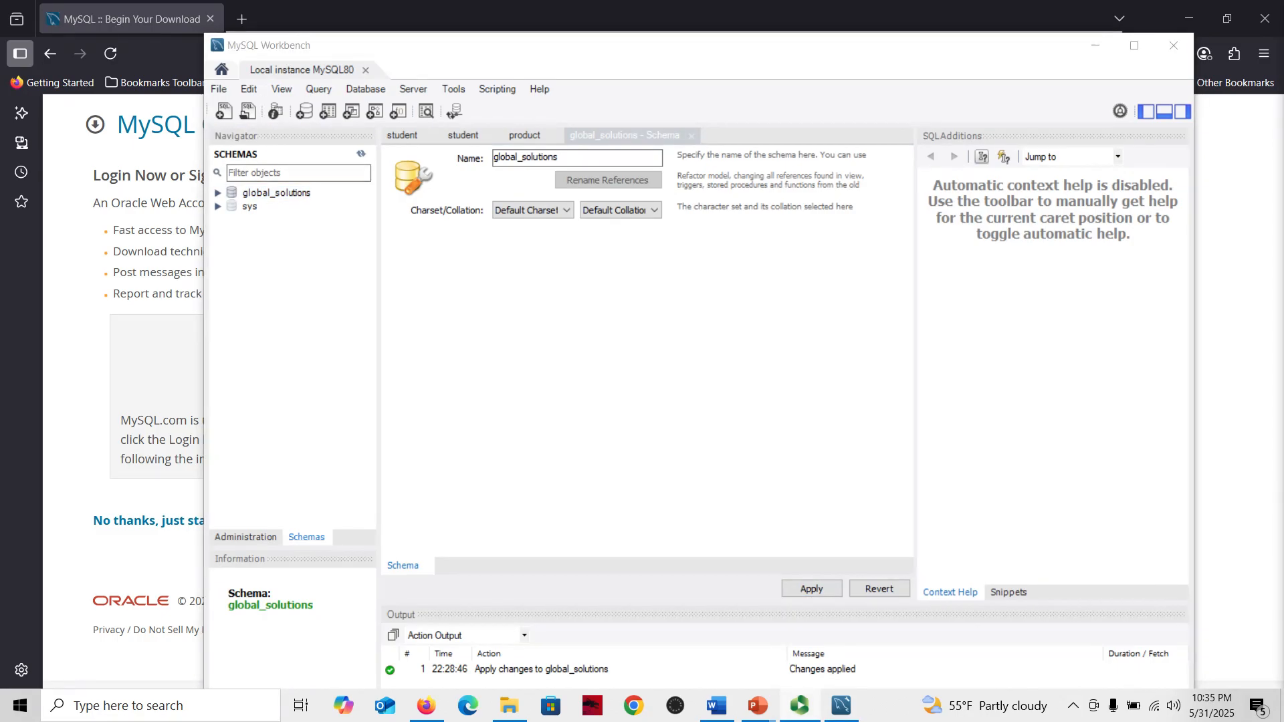
click(255, 199)
click(218, 193)
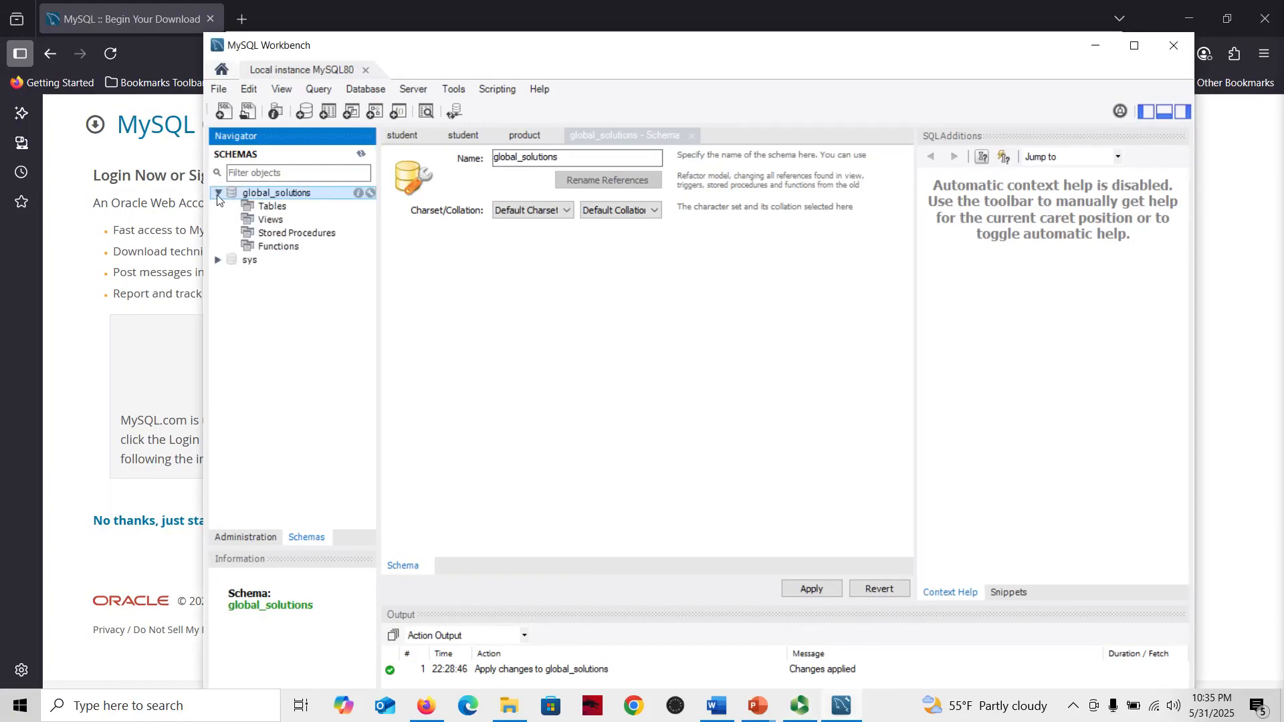
click(302, 212)
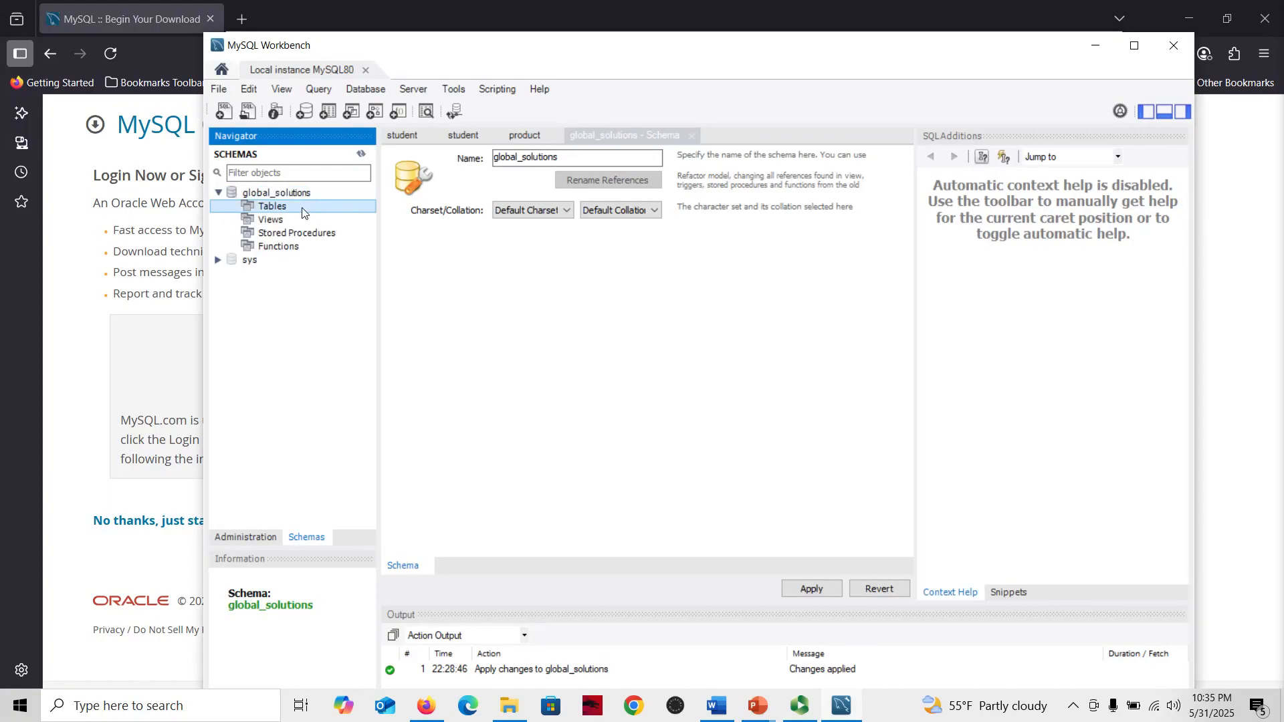
right_click(353, 211)
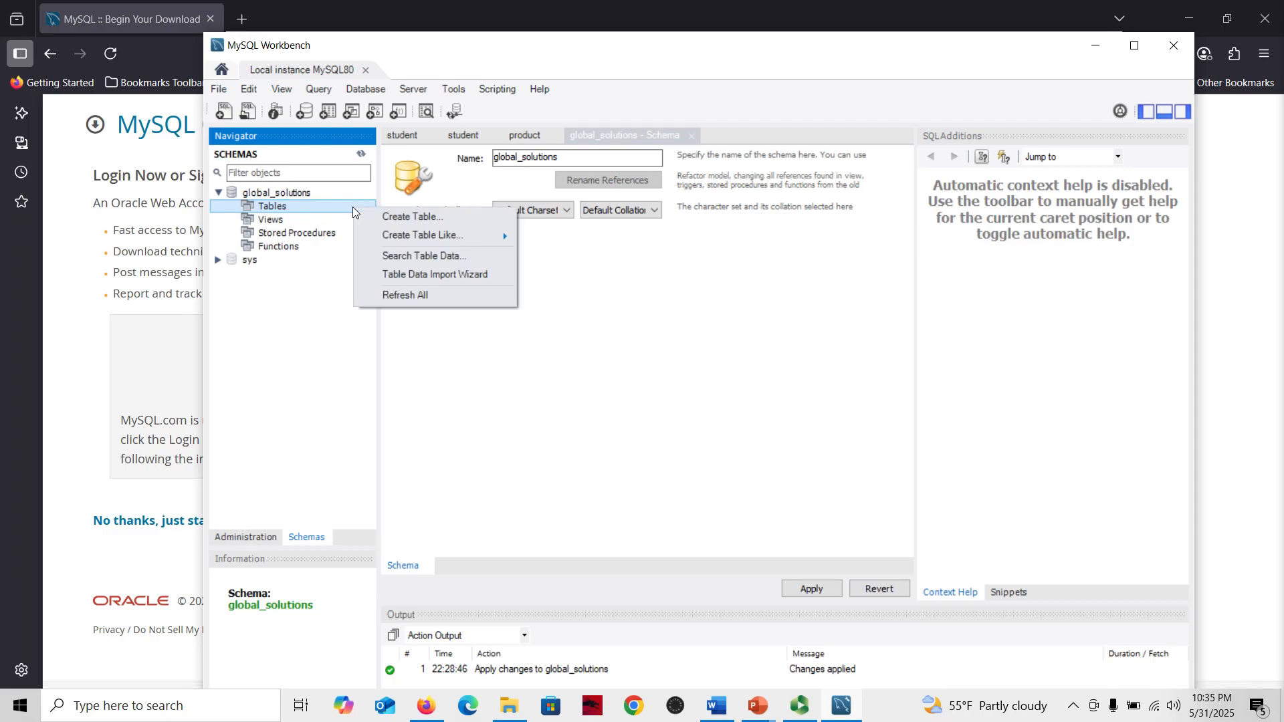
click(479, 222)
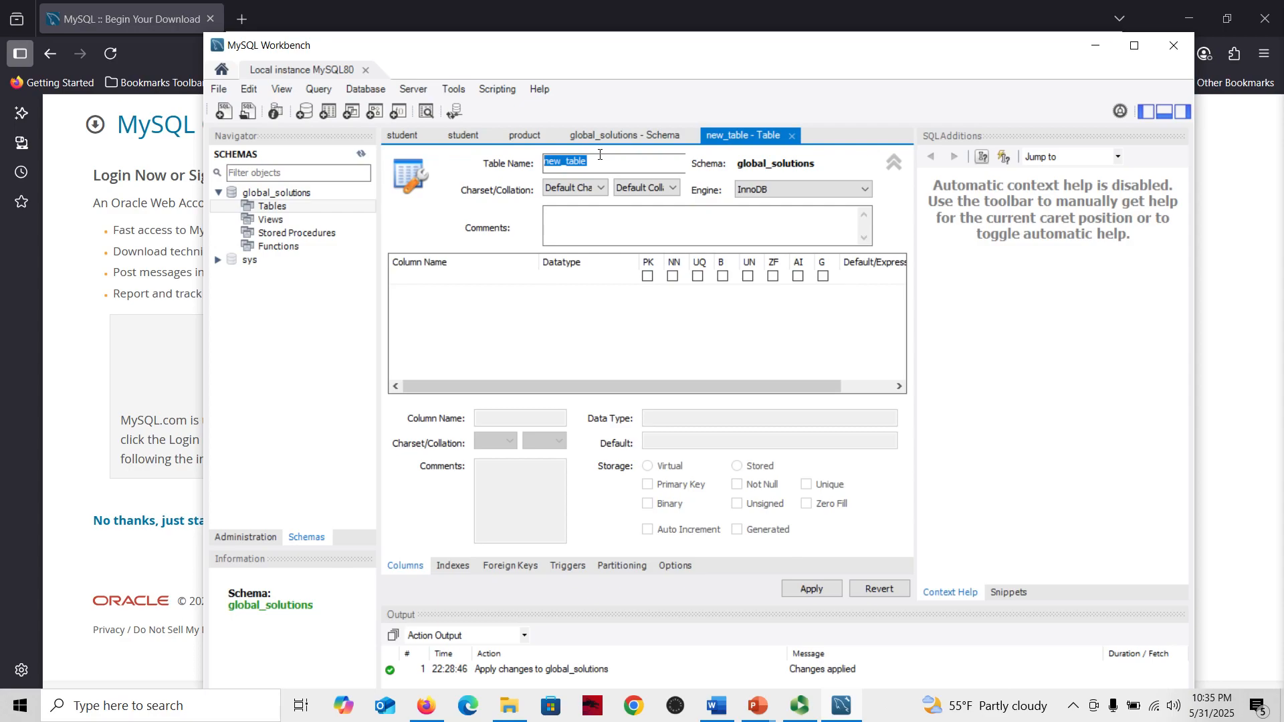
text(product)
Add a primary key column named ProductID and mark it auto increment
click(648, 277)
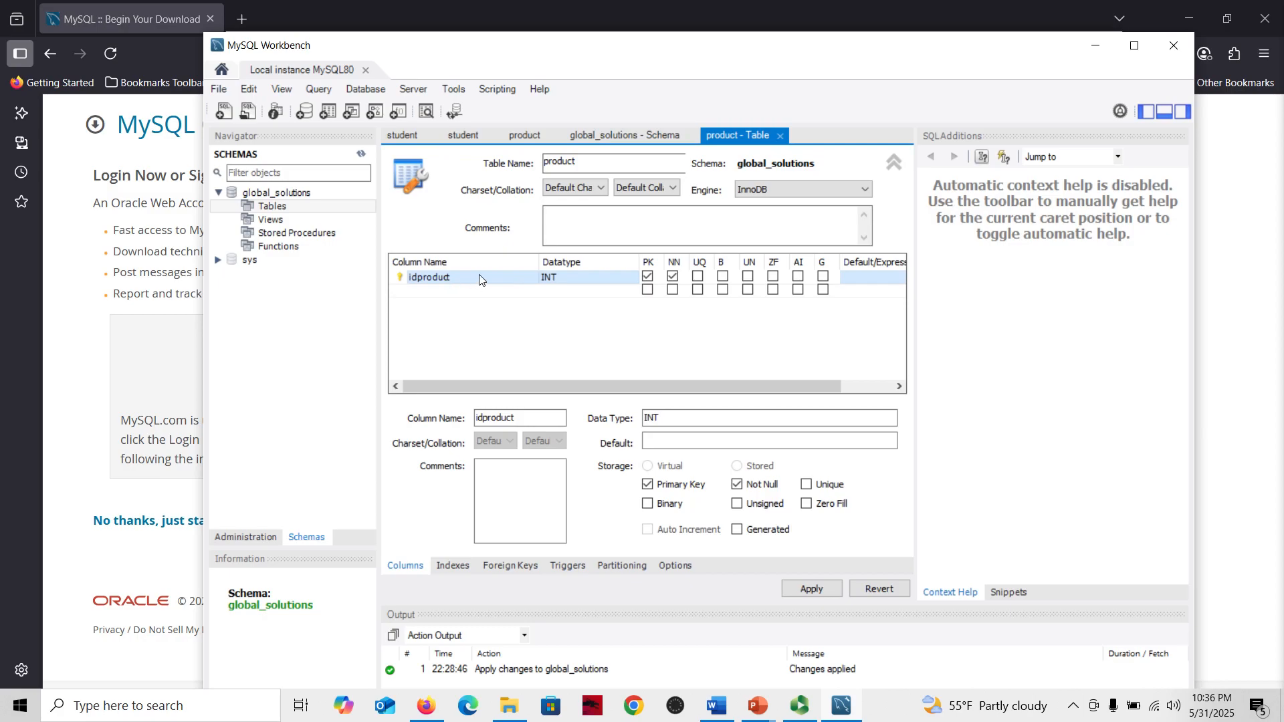
double_click(446, 279)
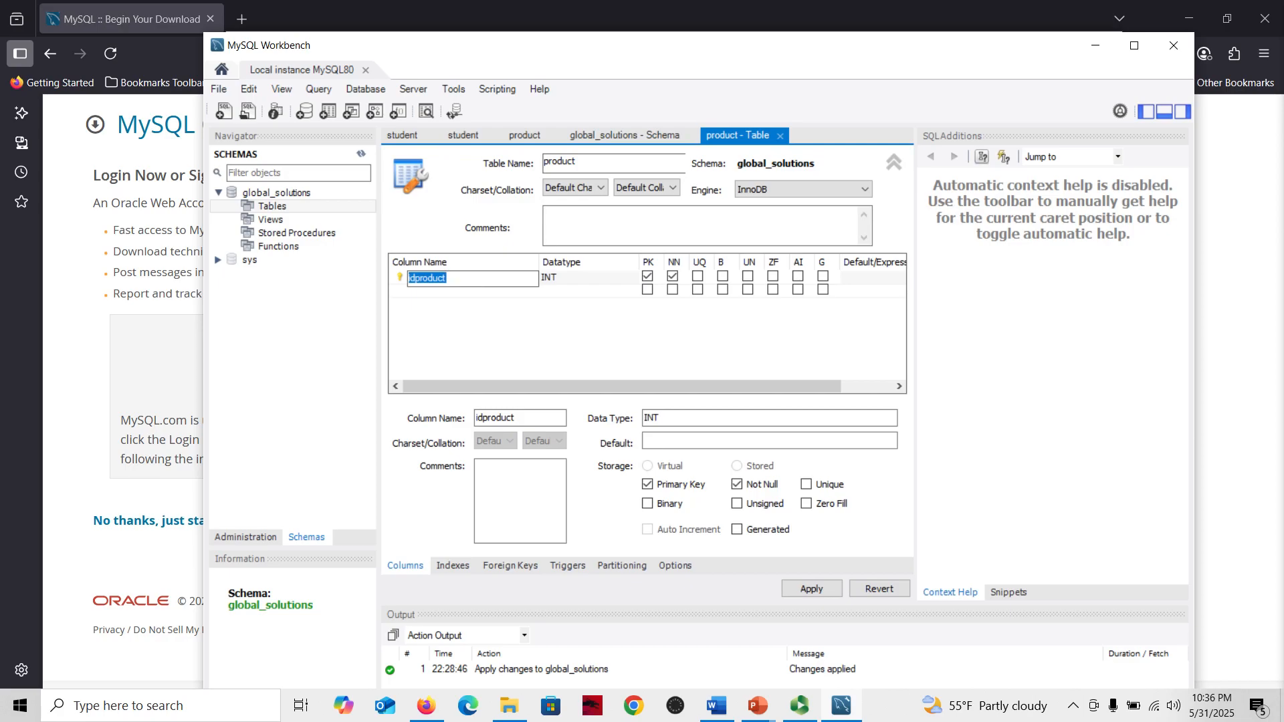
text(ProductID)
click(797, 281)
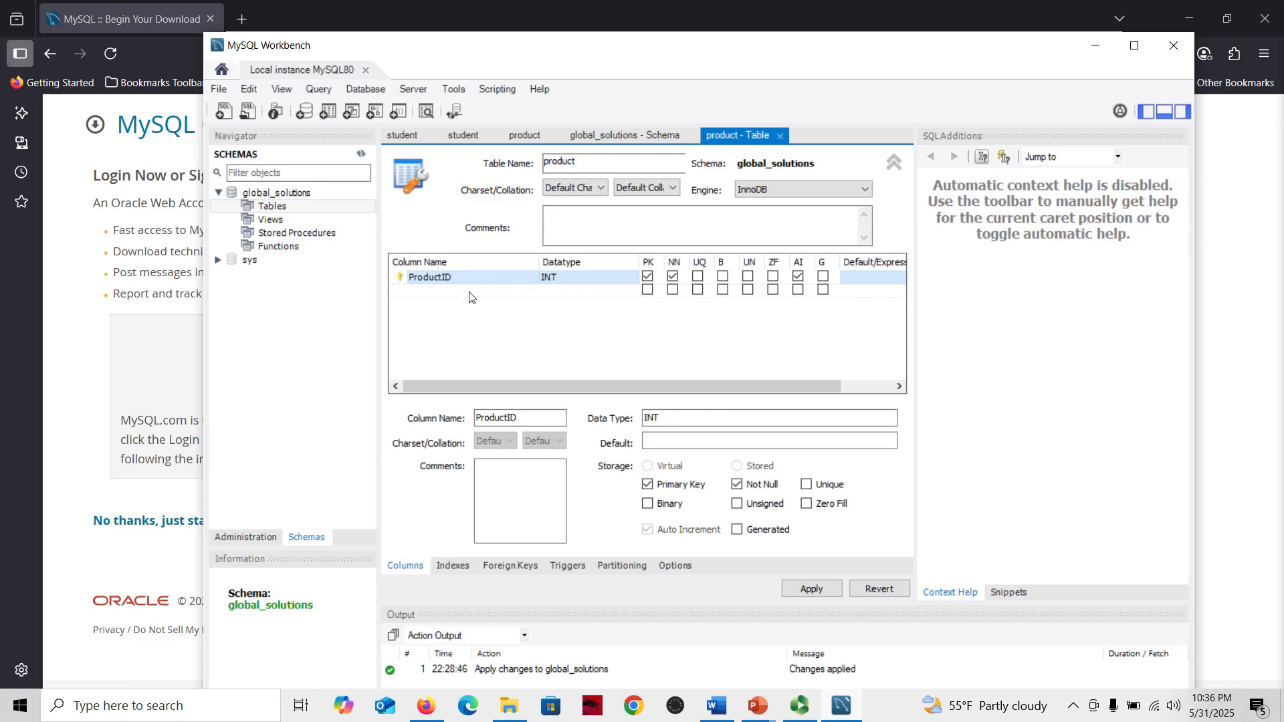
Add a second column named ProductName and mark it Not Null
click(422, 292)
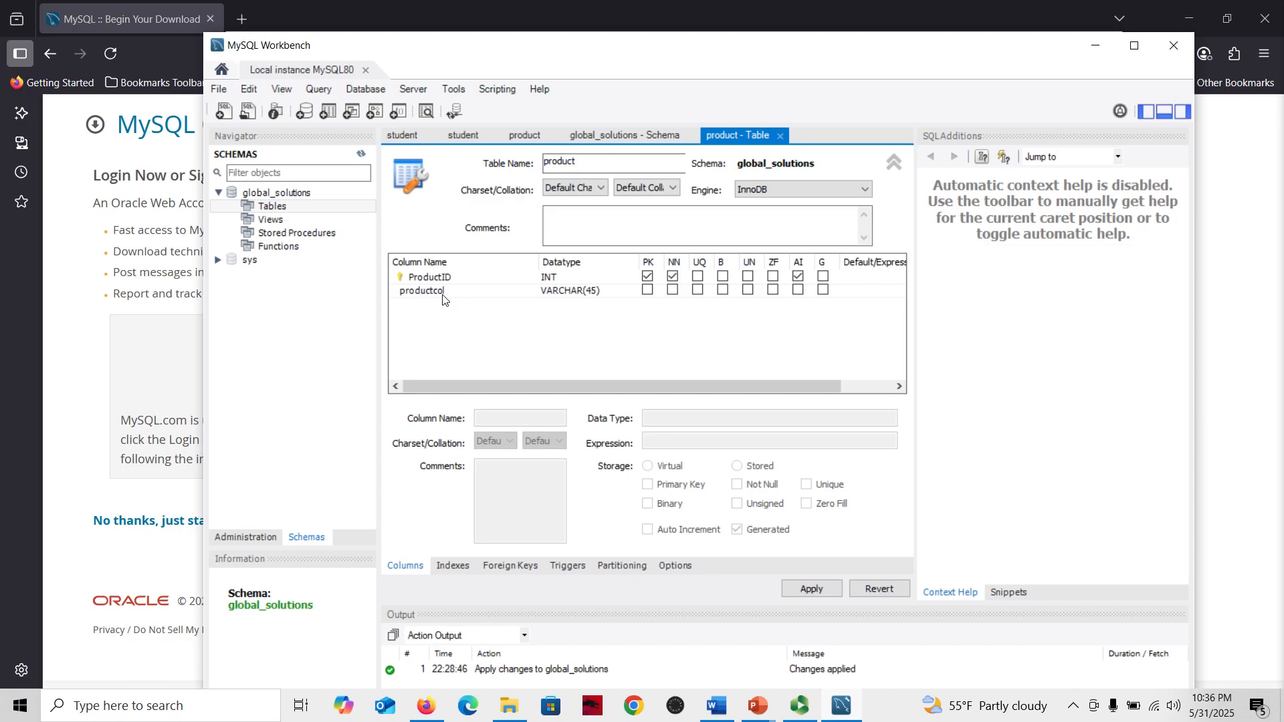
double_click(438, 293)
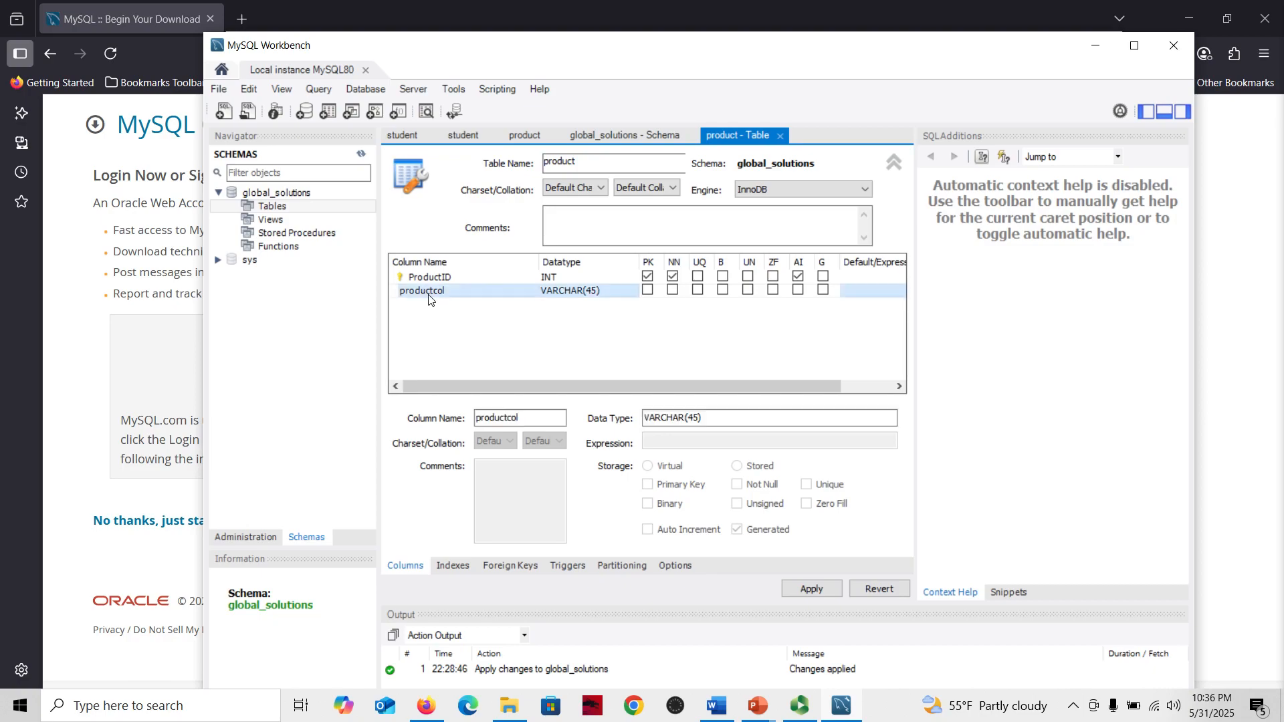
text(Pr)
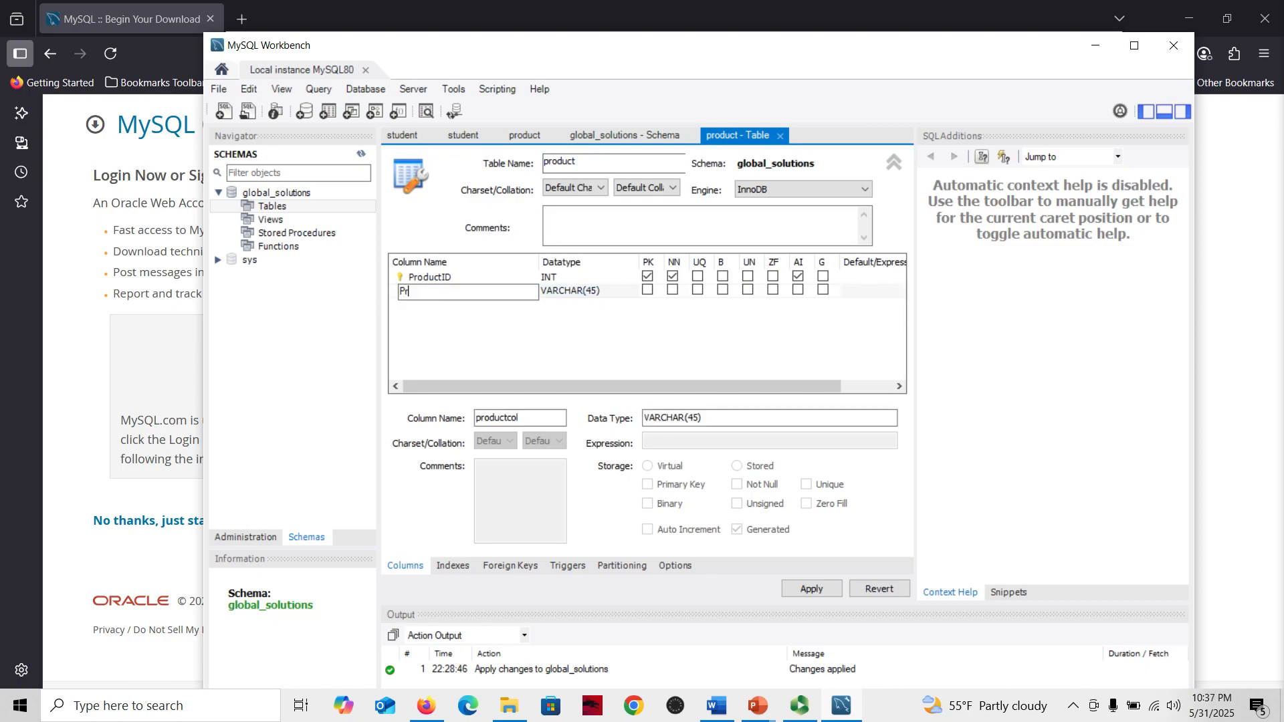
text(oductName)
click(673, 276)
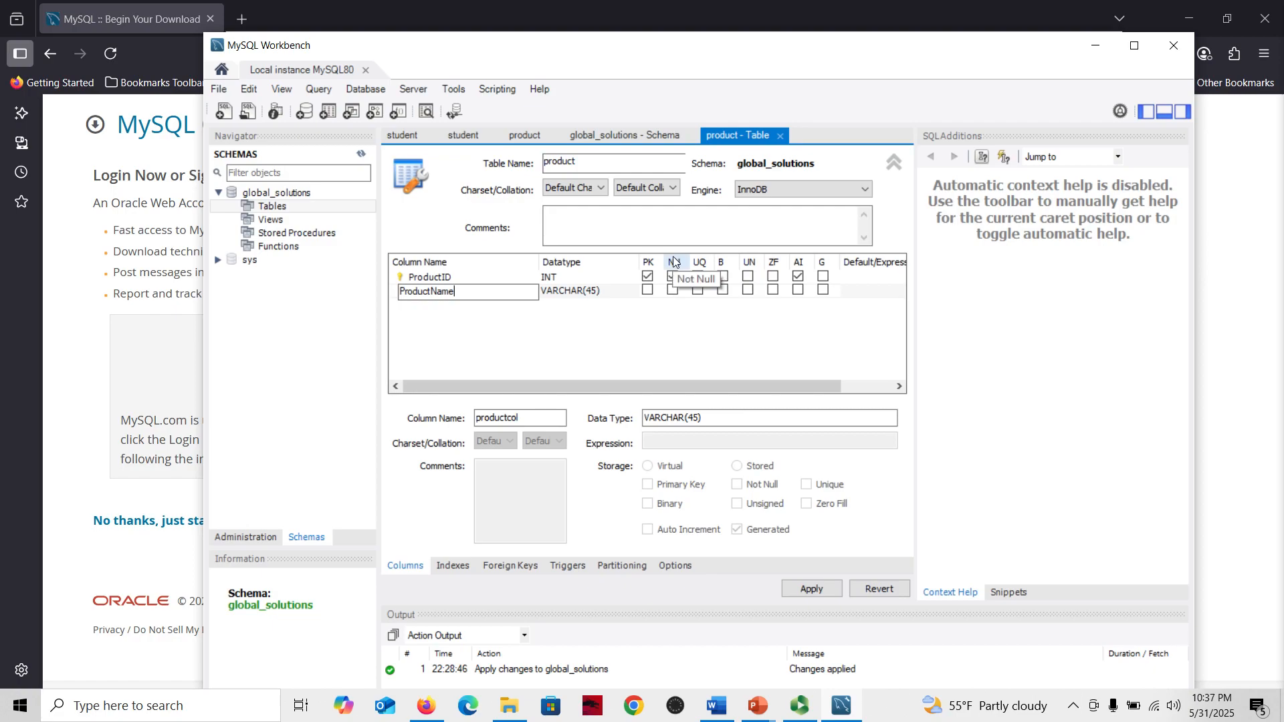
click(674, 292)
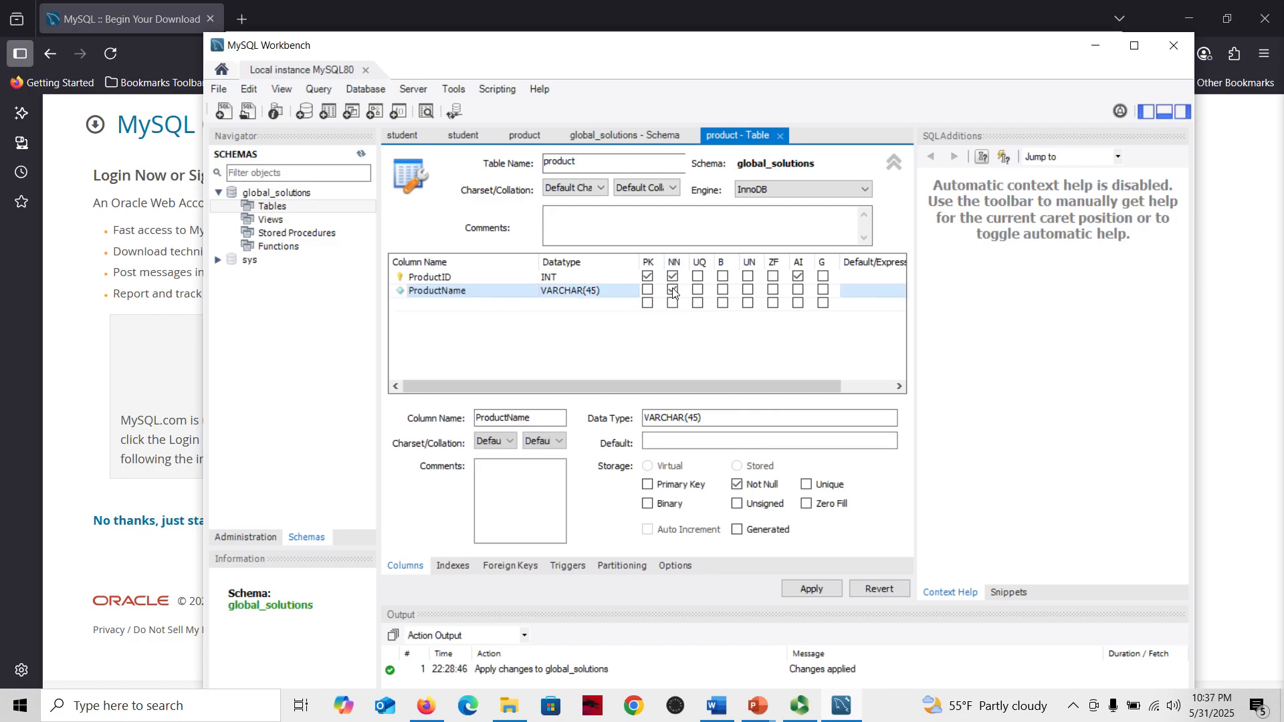
Add a third column named Price with data type FLOAT and mark it Not Null
click(426, 308)
click(429, 303)
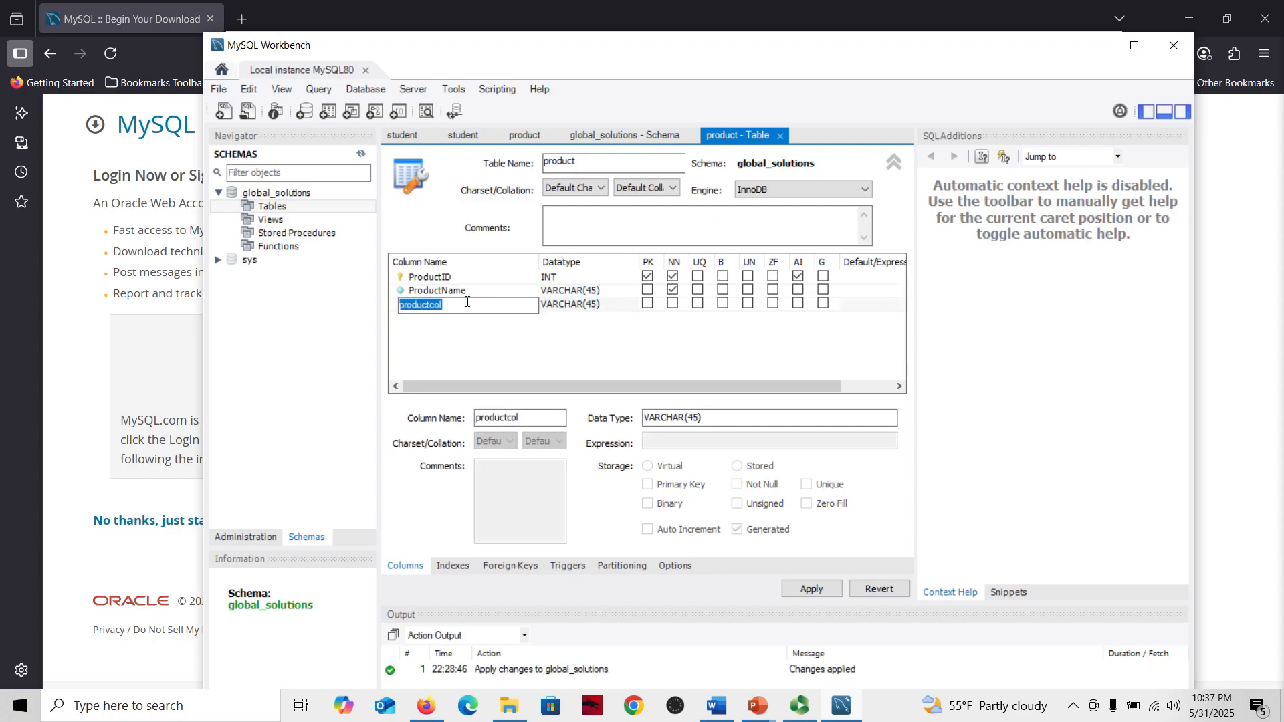
text(Pricw)
key(BackSpace)
text(e)
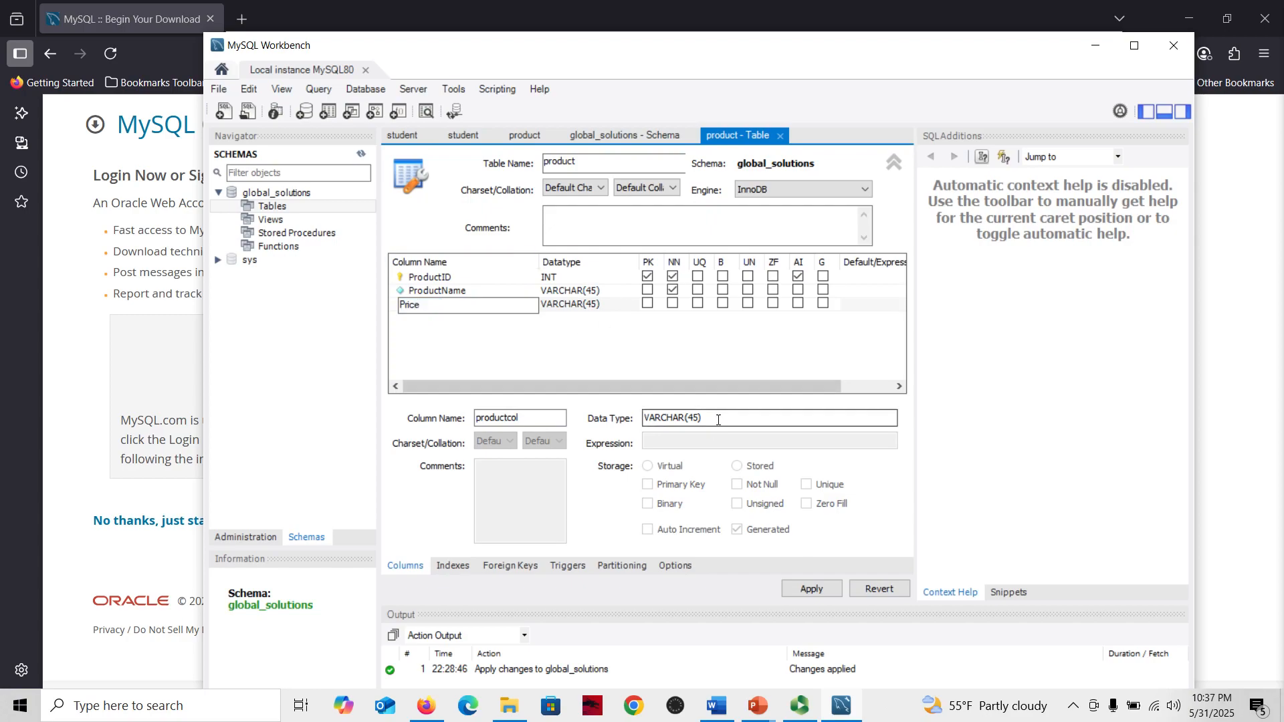
click(717, 419)
click(559, 305)
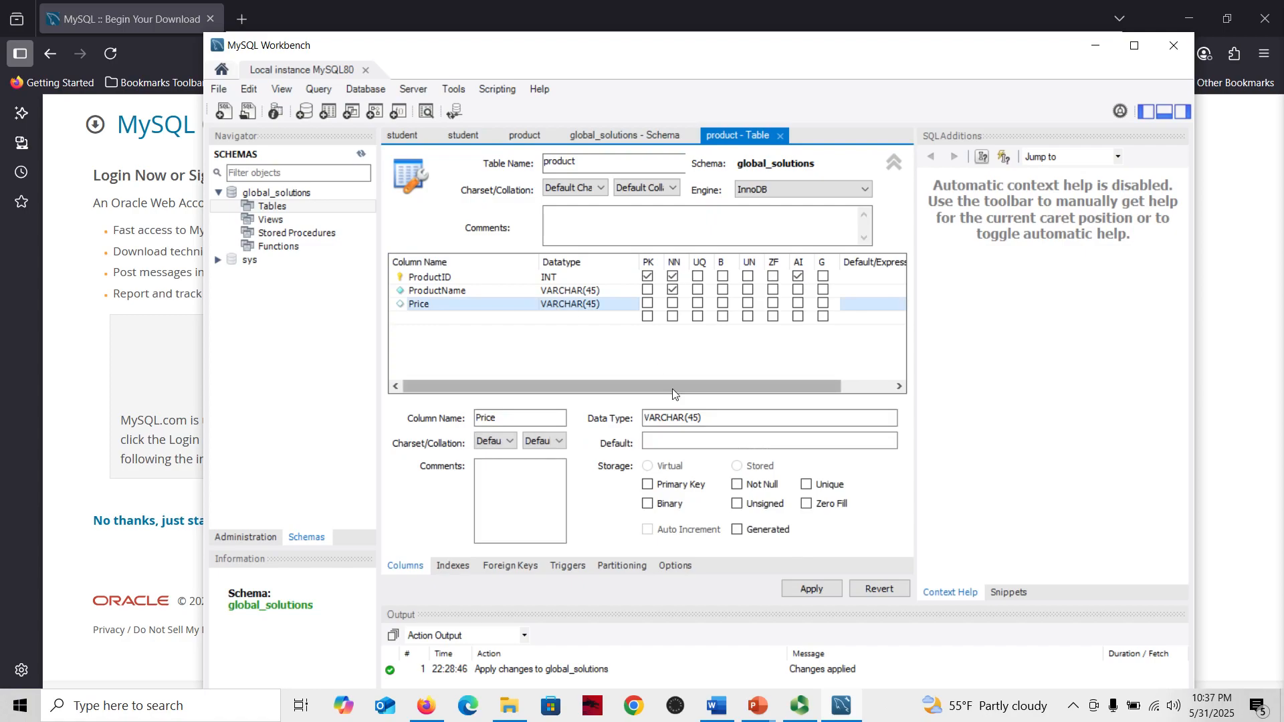
drag(706, 419, 574, 410)
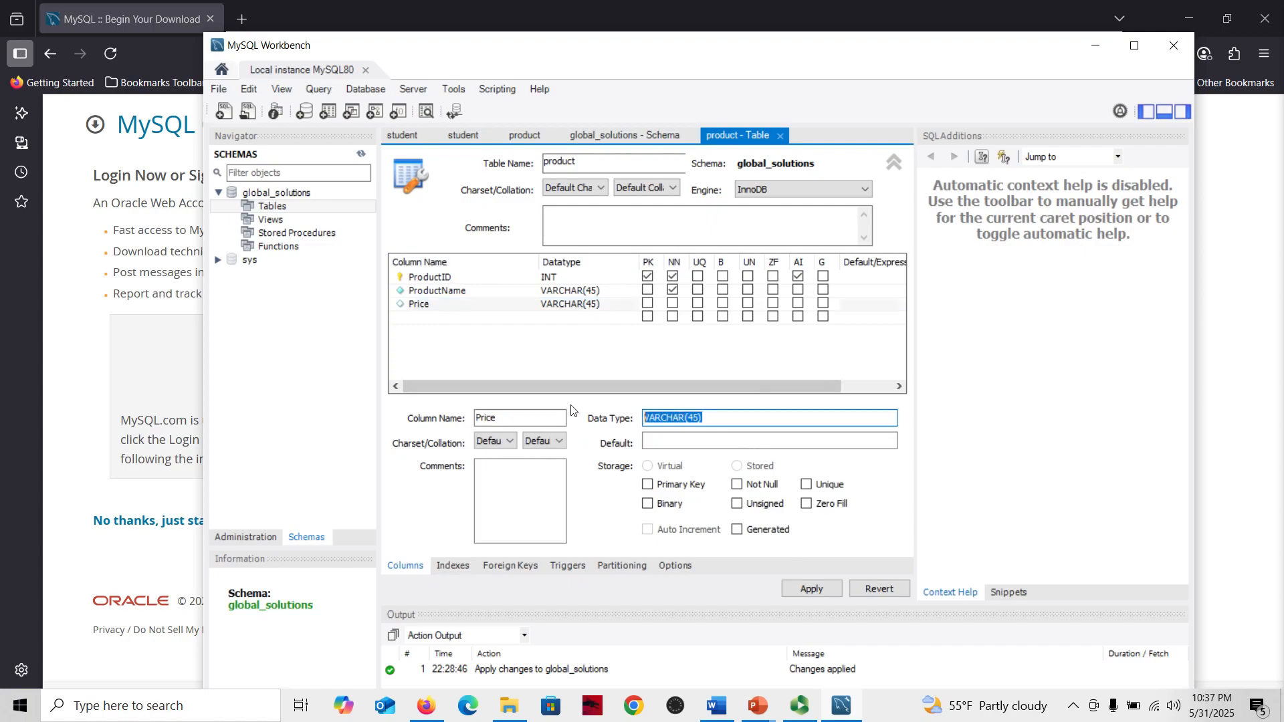
text(FLOAT)
click(674, 308)
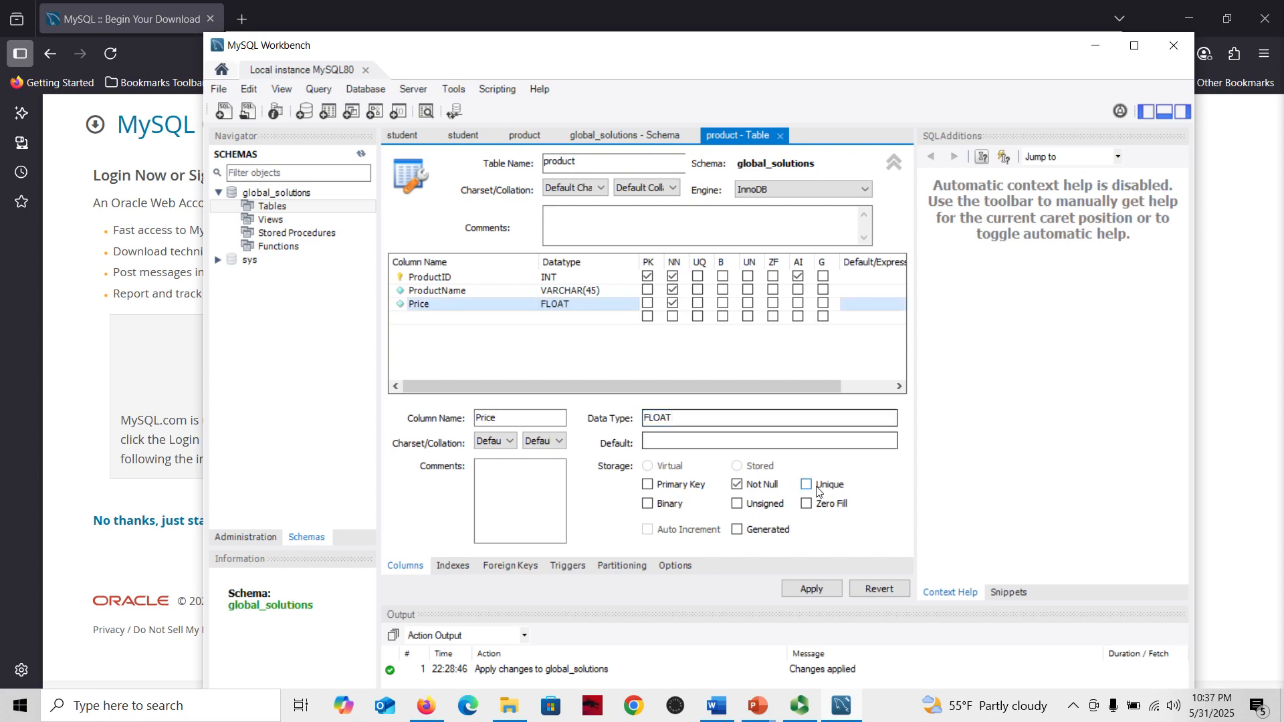
Apply the product table script to the database, then expand Tables and select the product table
click(812, 589)
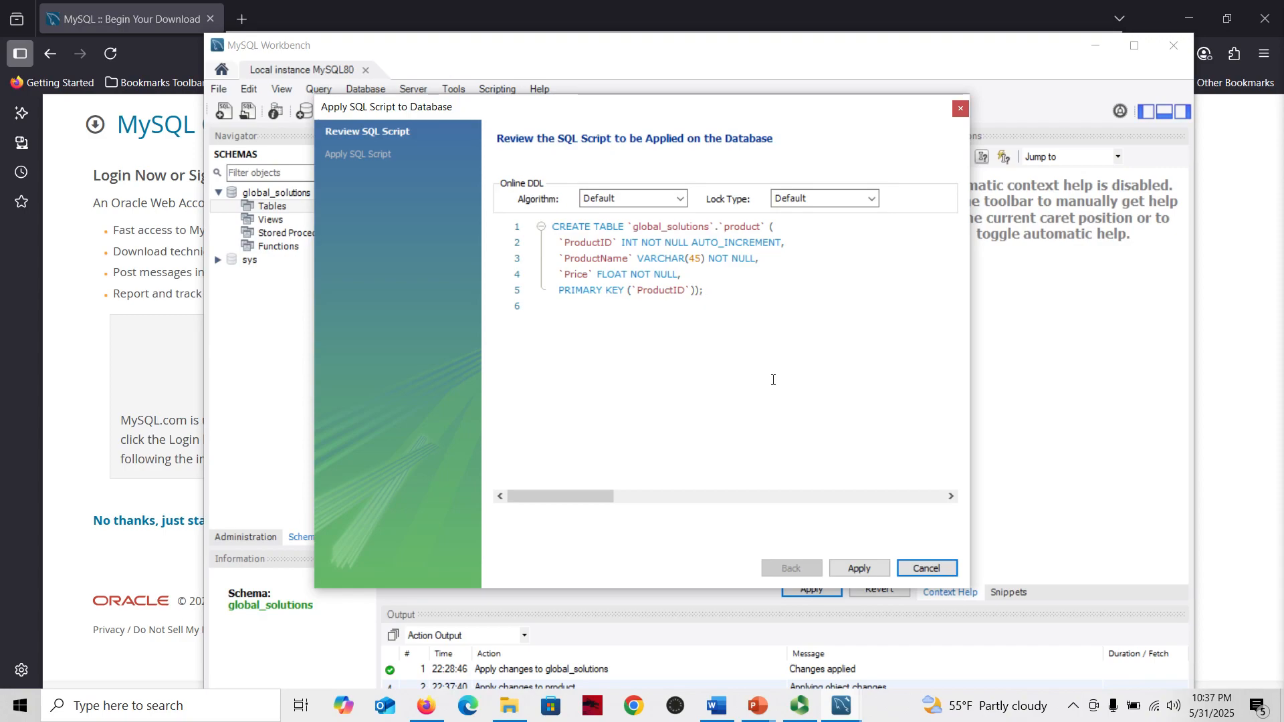
click(869, 569)
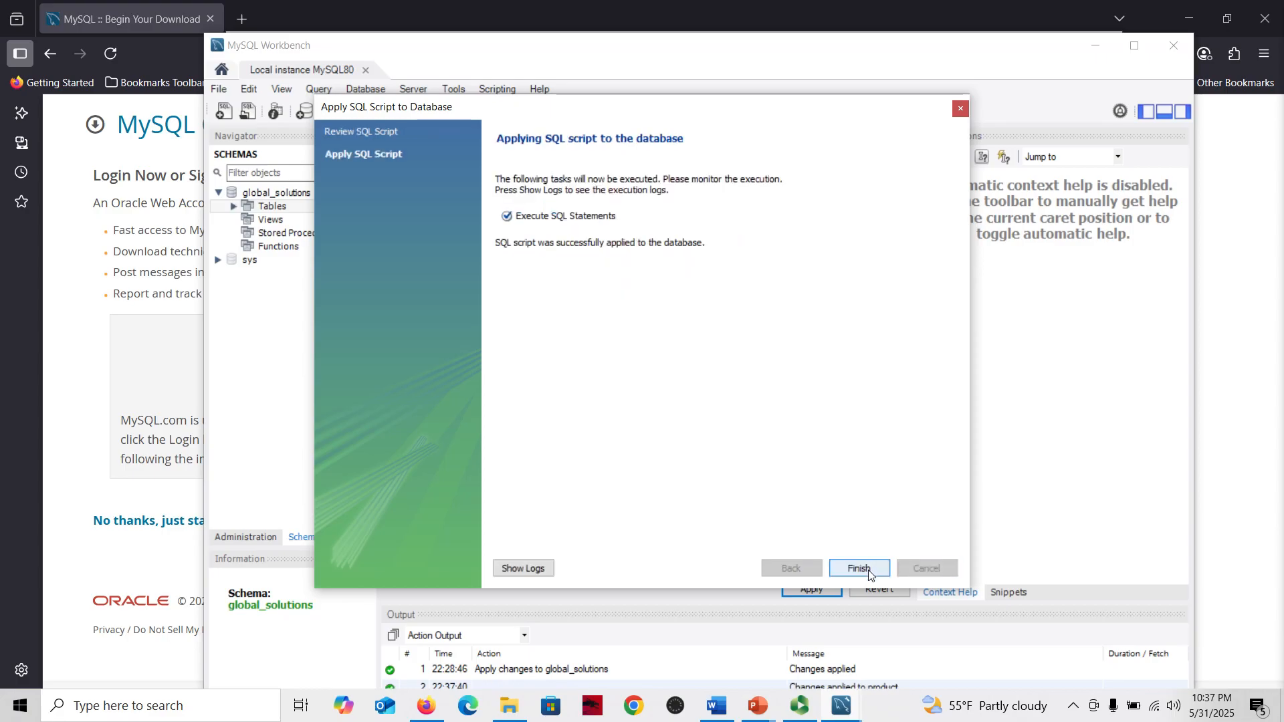
click(860, 569)
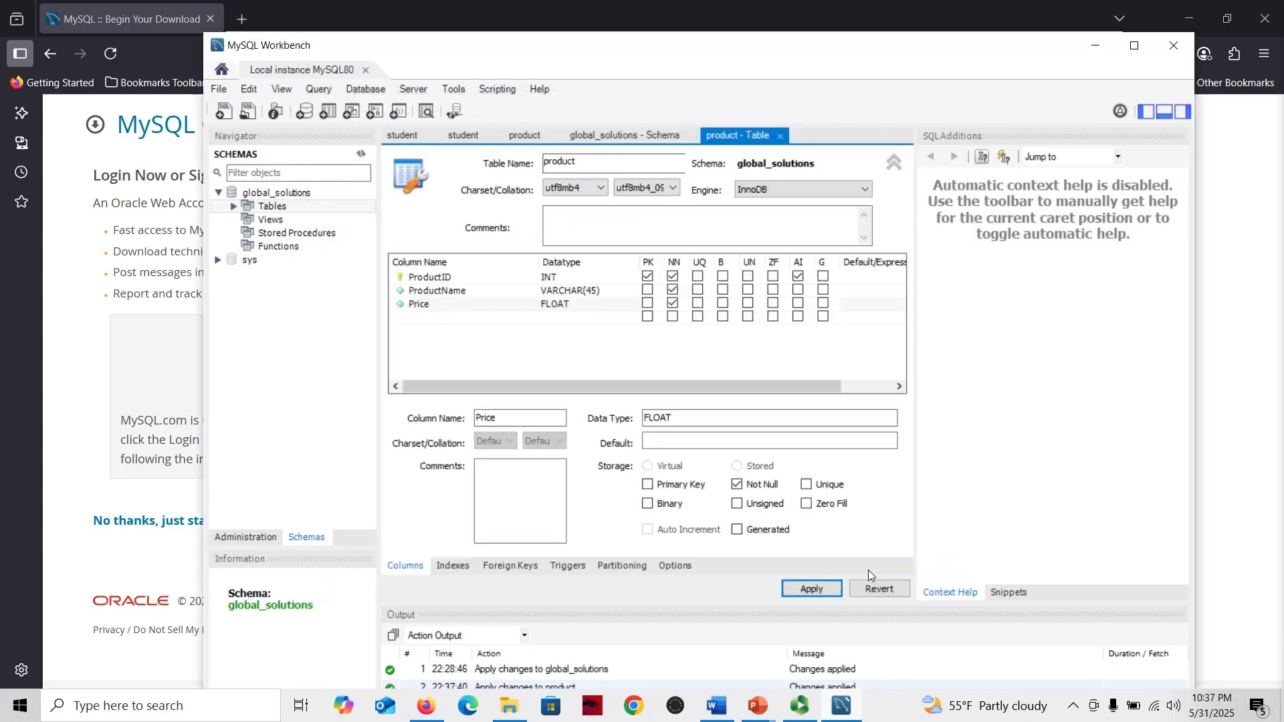
click(234, 210)
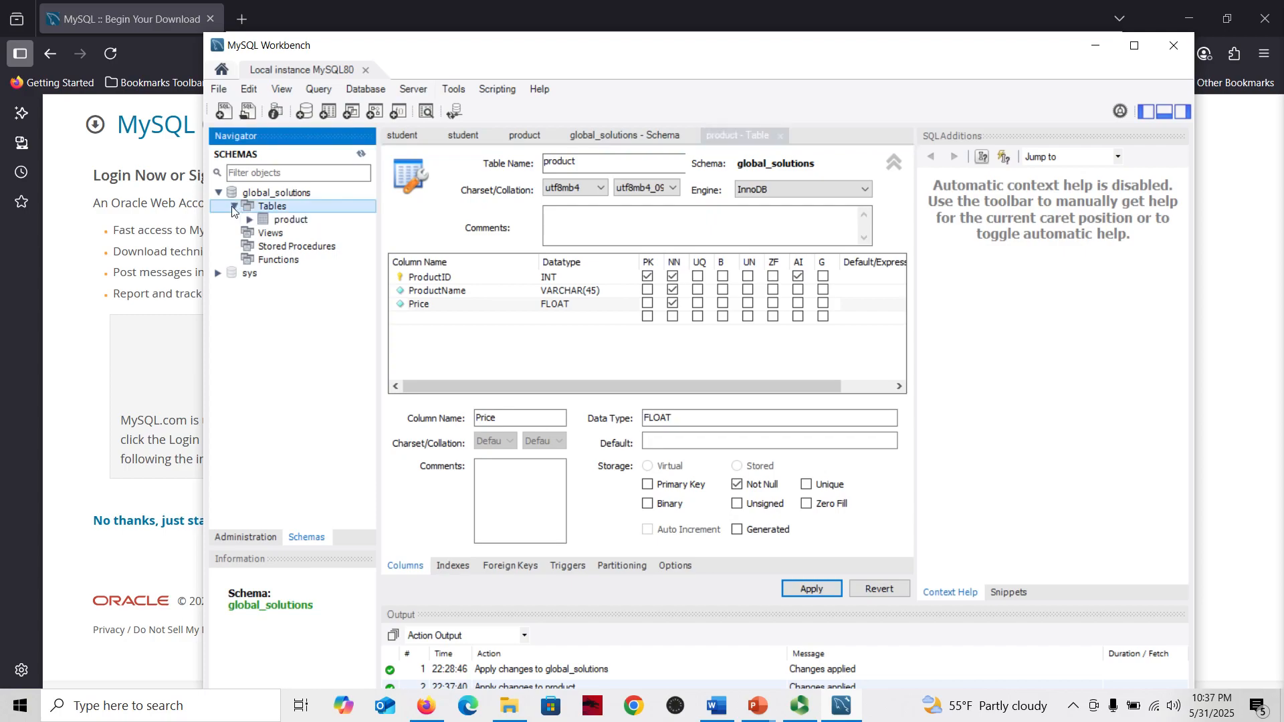
click(280, 222)
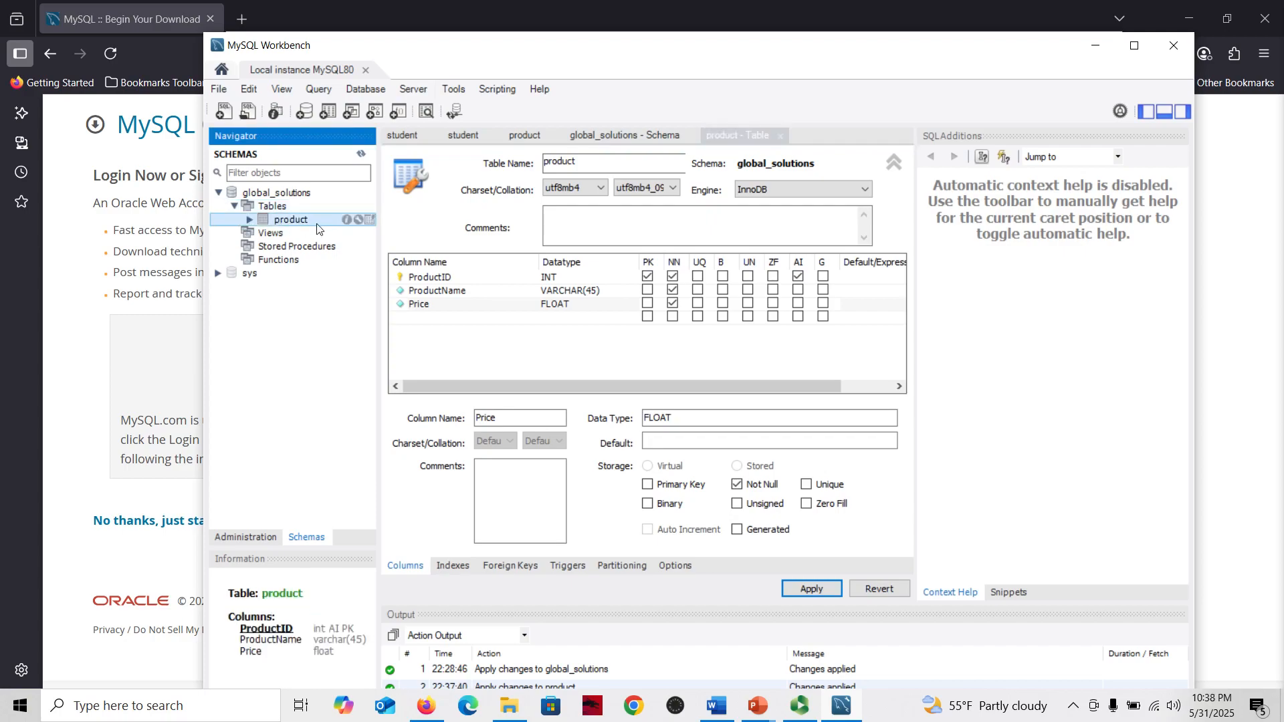
Expand the product table's columns in the navigator and inspect each column
click(249, 221)
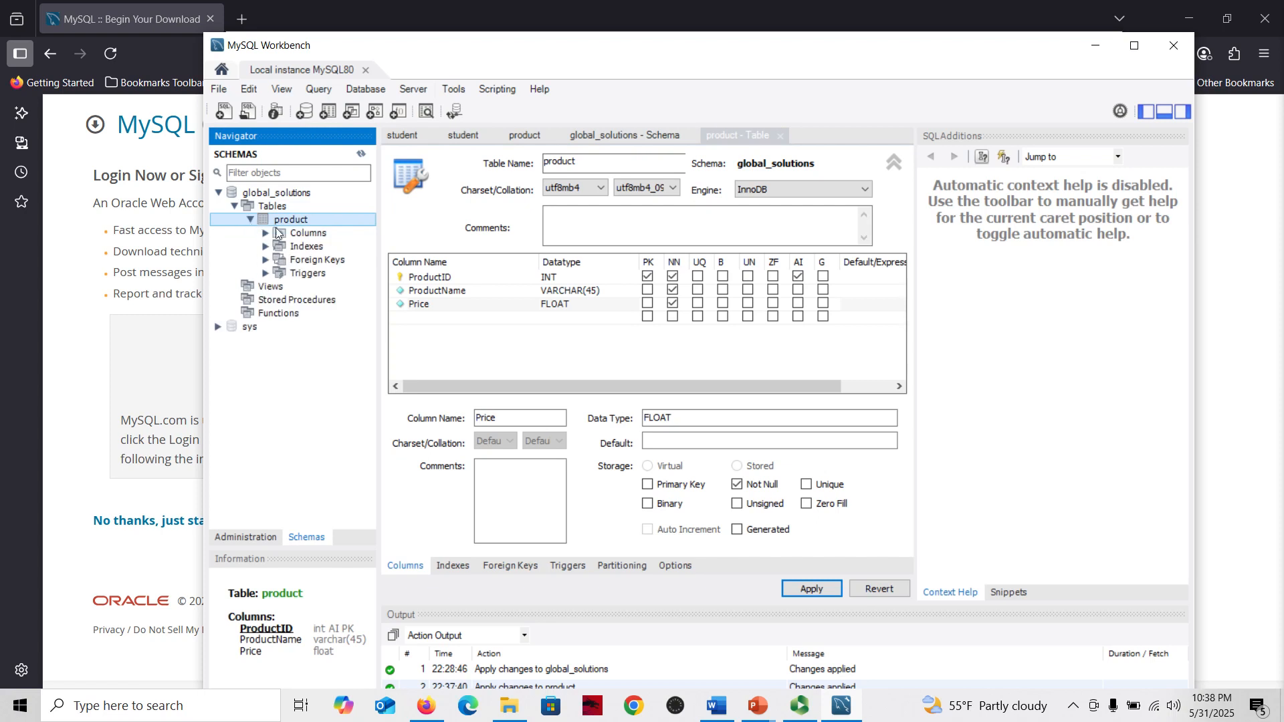
click(266, 234)
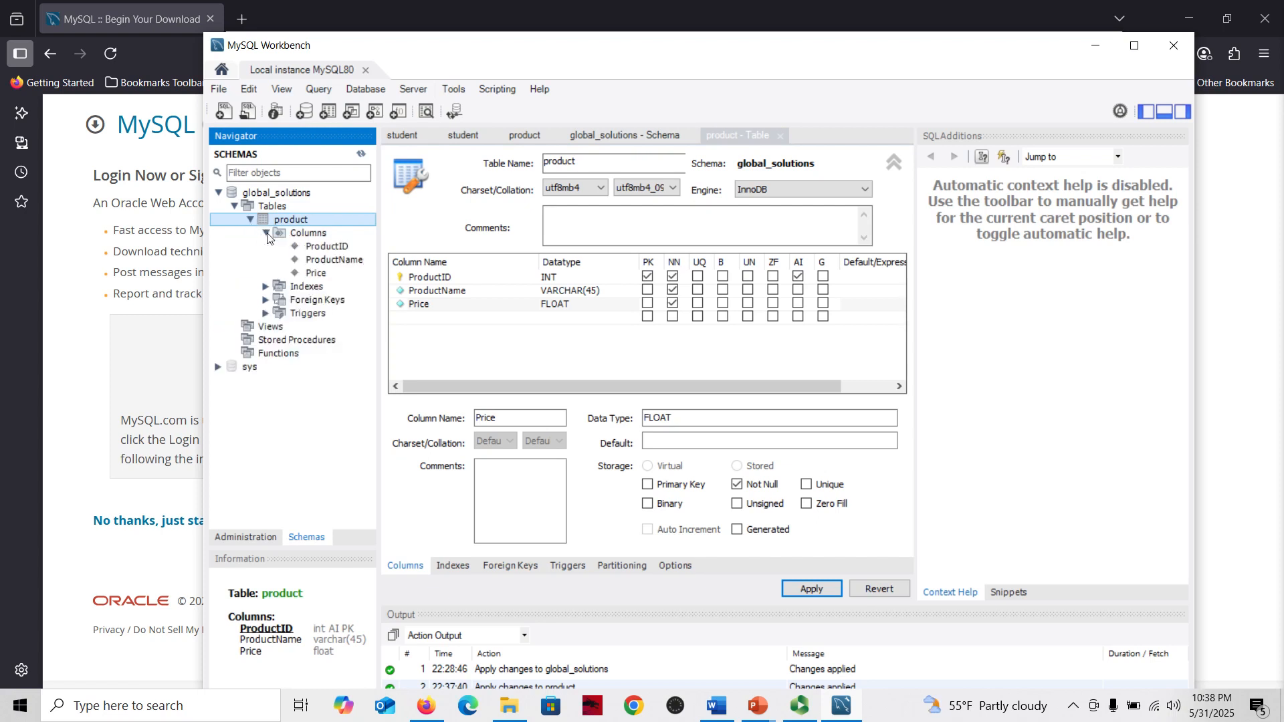
click(325, 248)
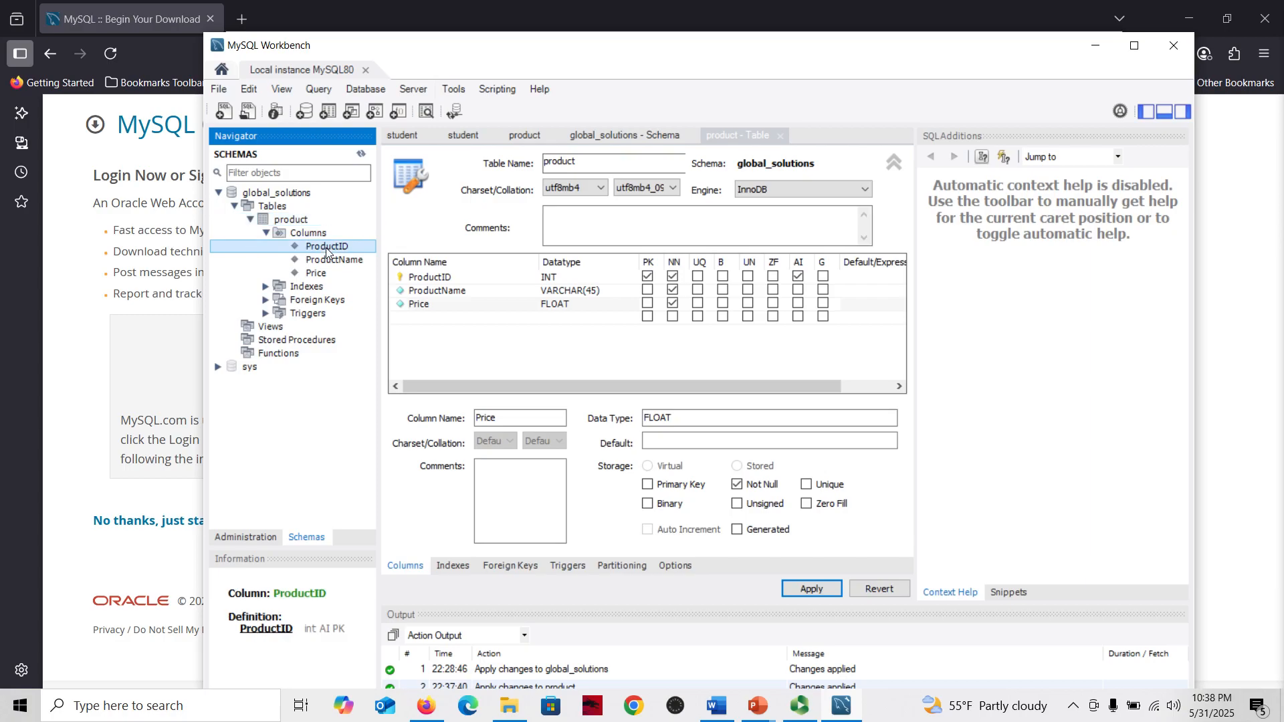
click(332, 262)
click(325, 274)
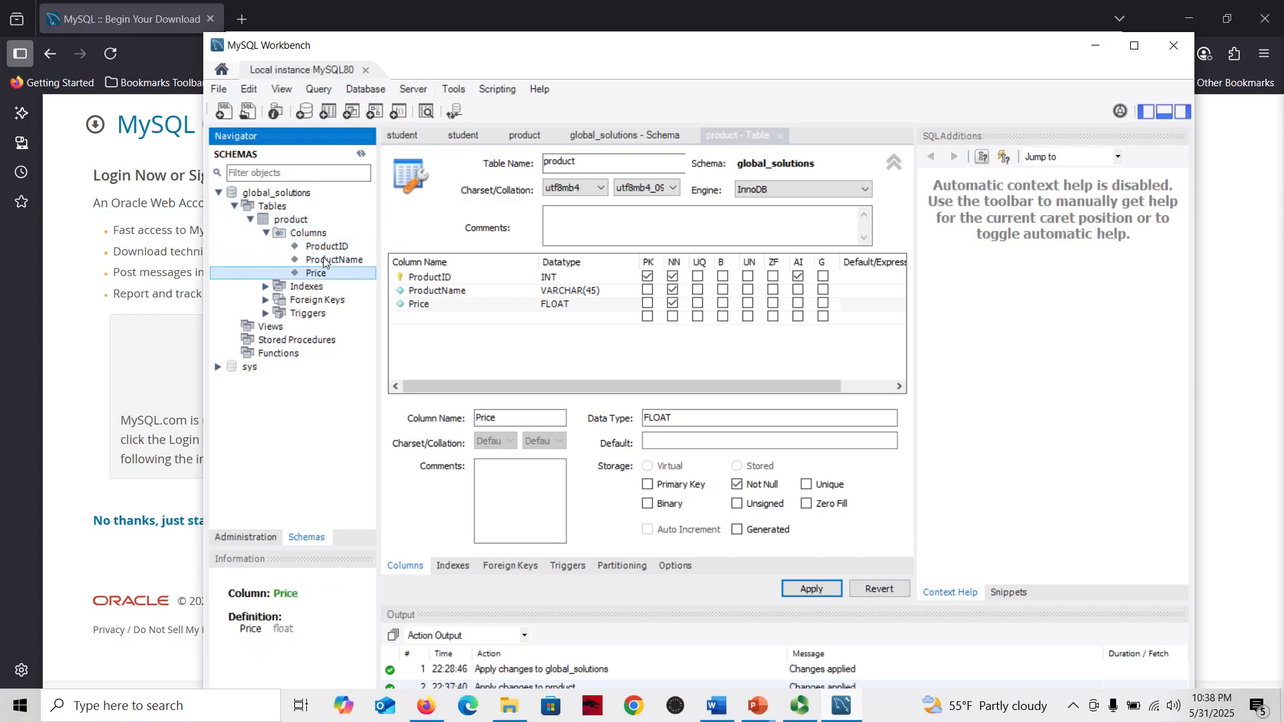
click(326, 248)
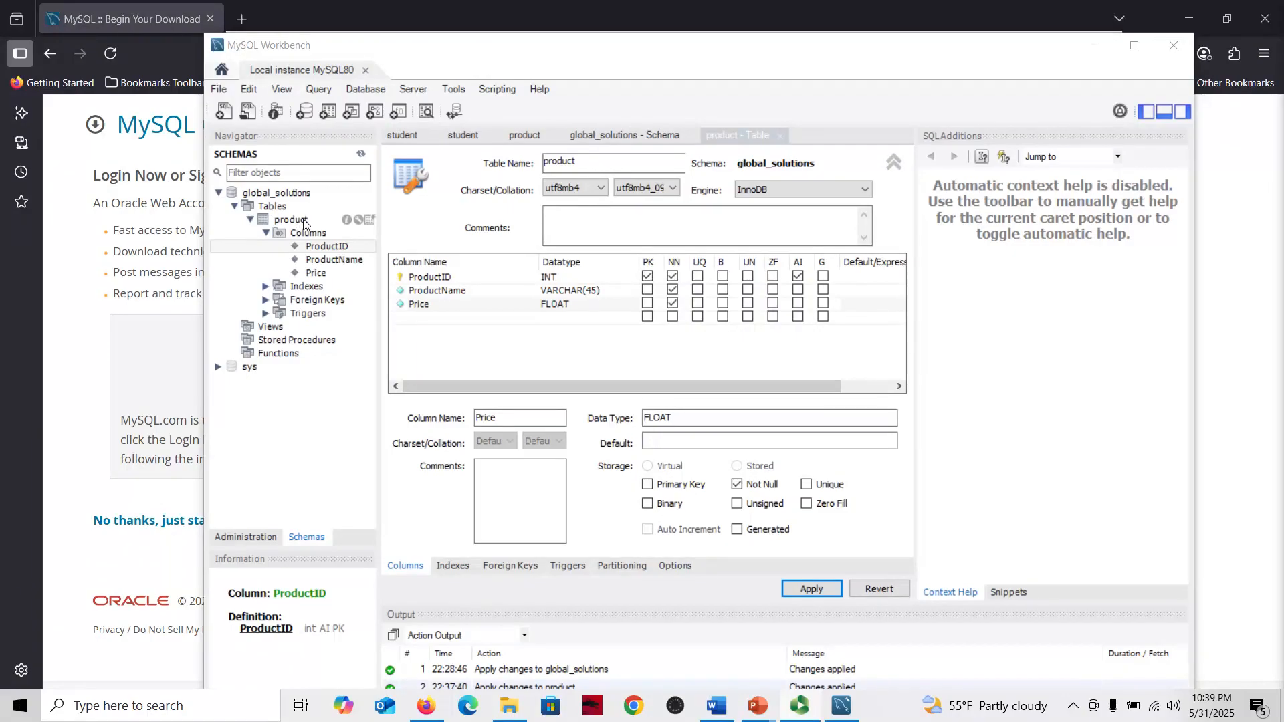
Open the product table's rows and add a row with ProductName Metal Shelf and Price 299.99
click(371, 220)
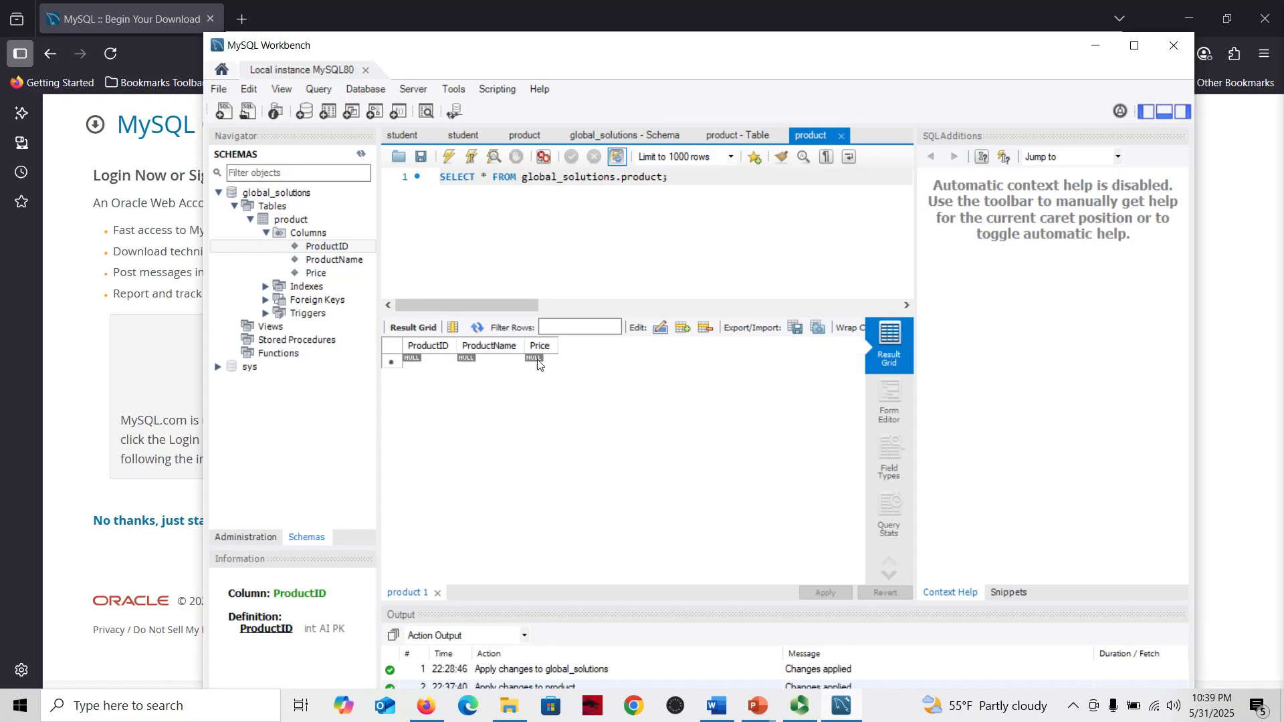
double_click(473, 362)
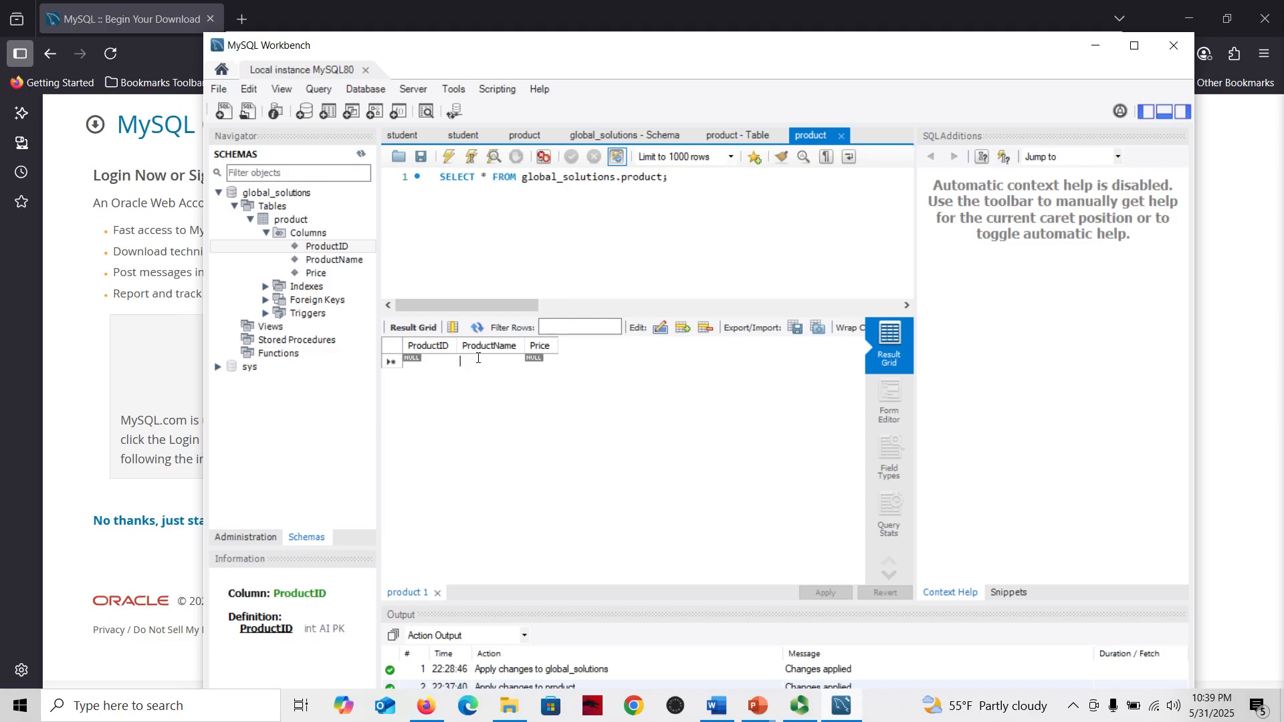
text(Metal)
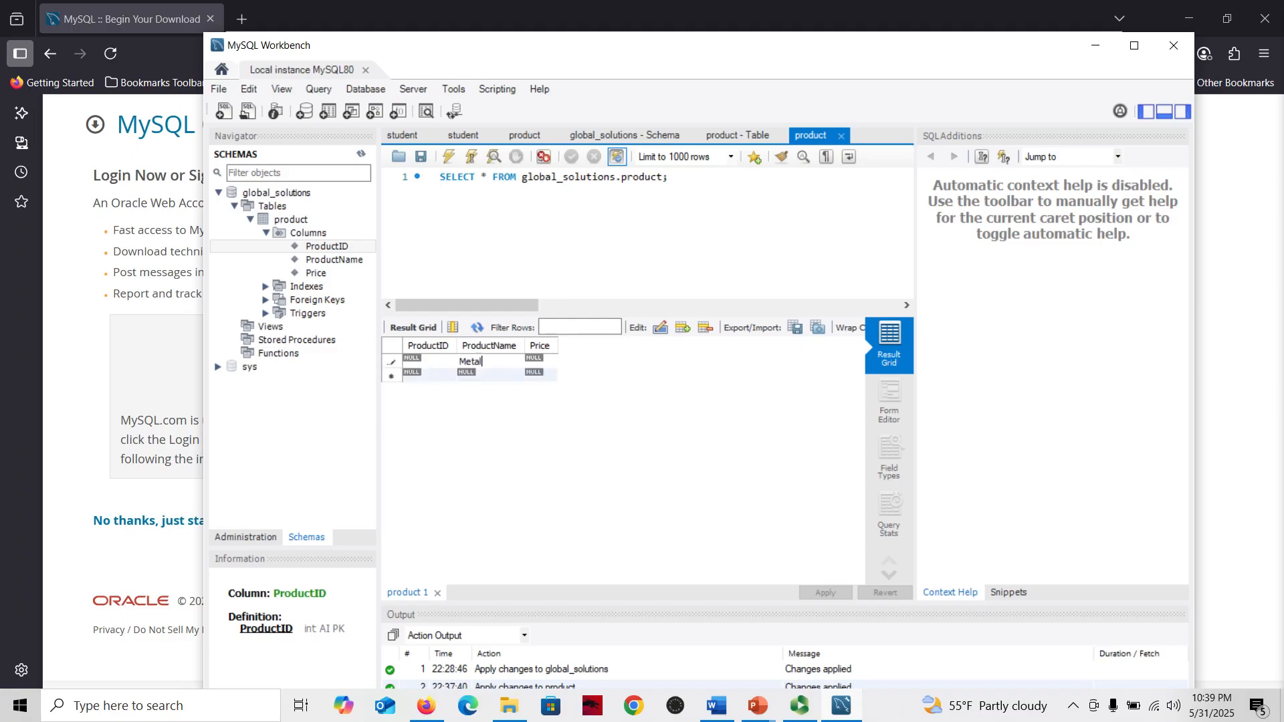
text( Sh)
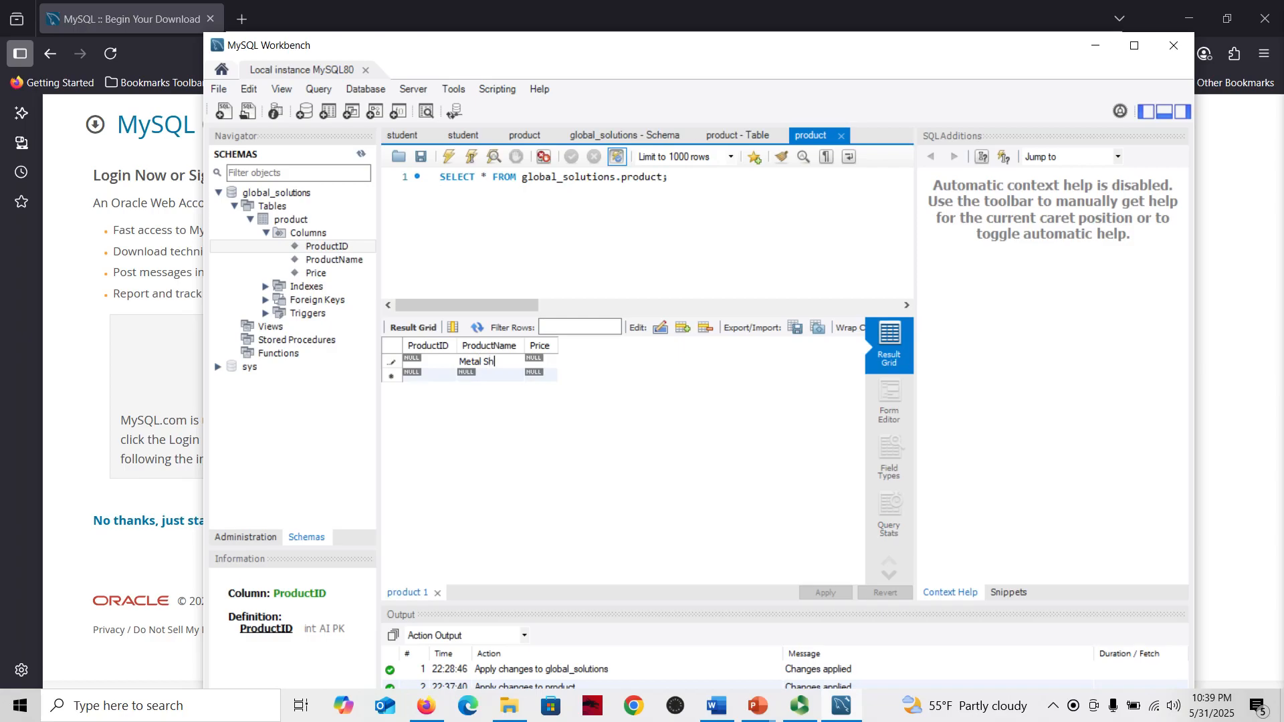
text(elf)
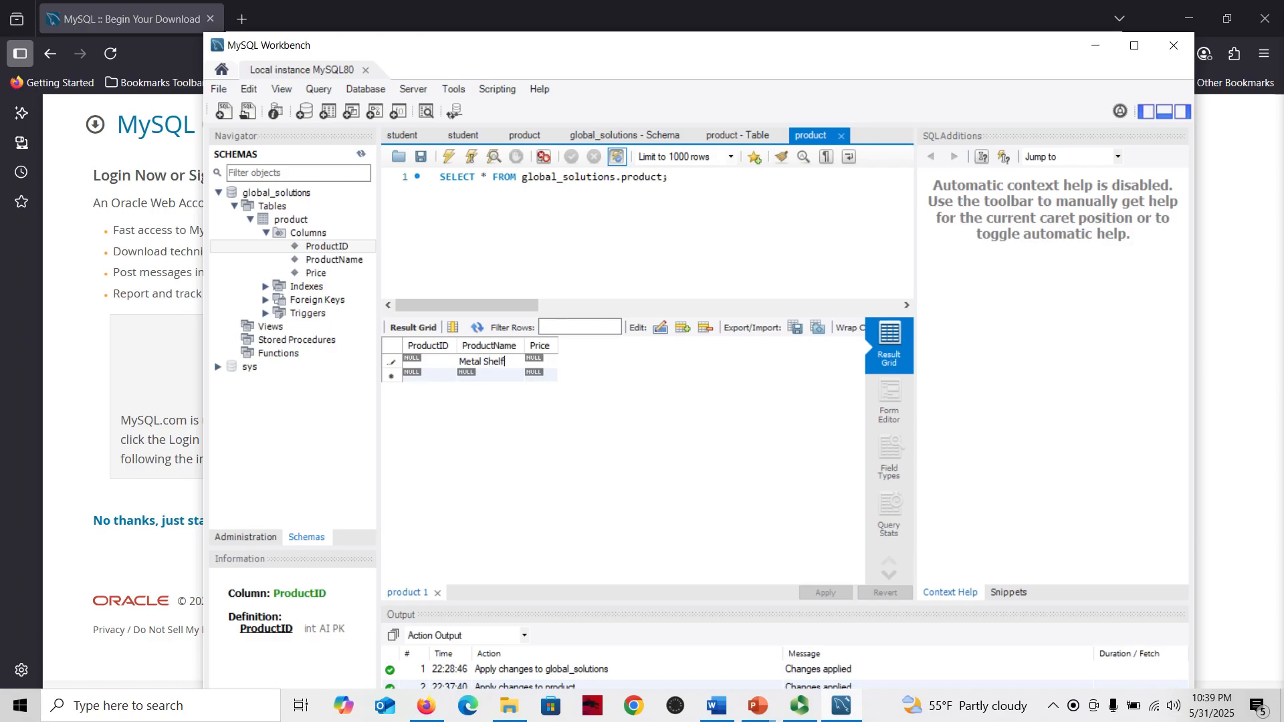
double_click(539, 359)
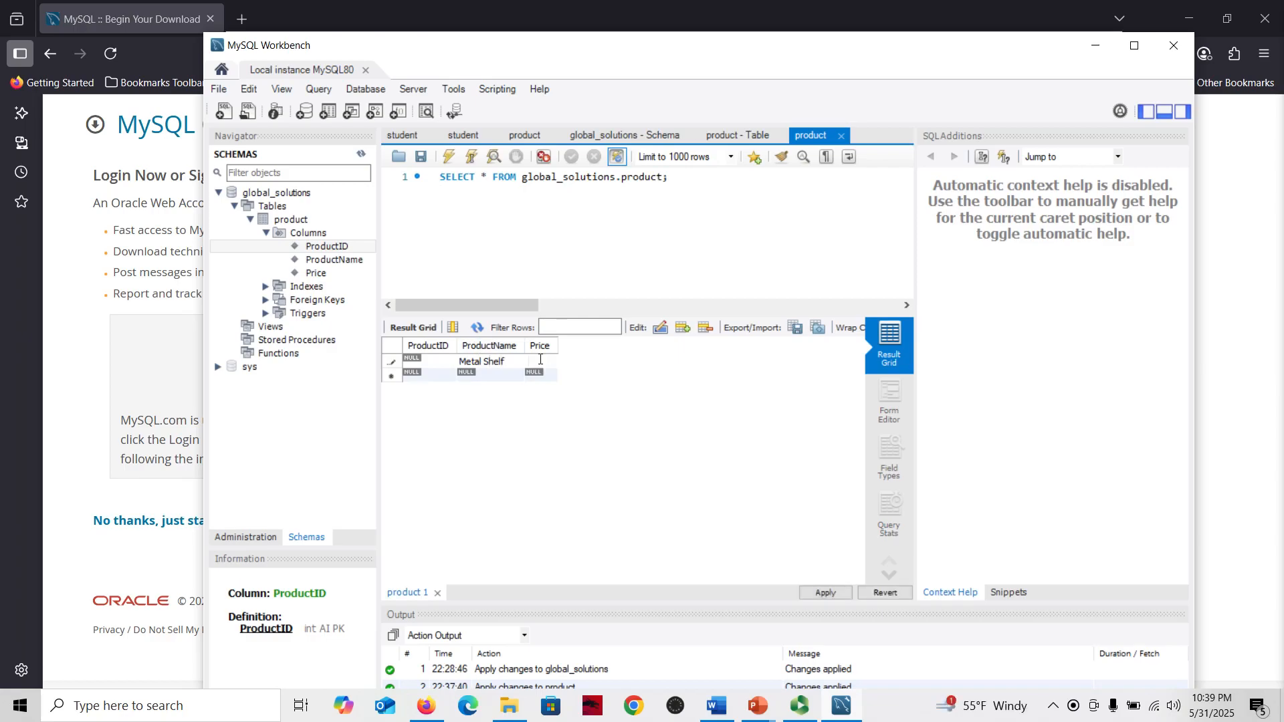
text(299.99)
key(Return)
Add a second row with ProductName Wooden Shelf and Price 99.99
double_click(485, 373)
text(Wod)
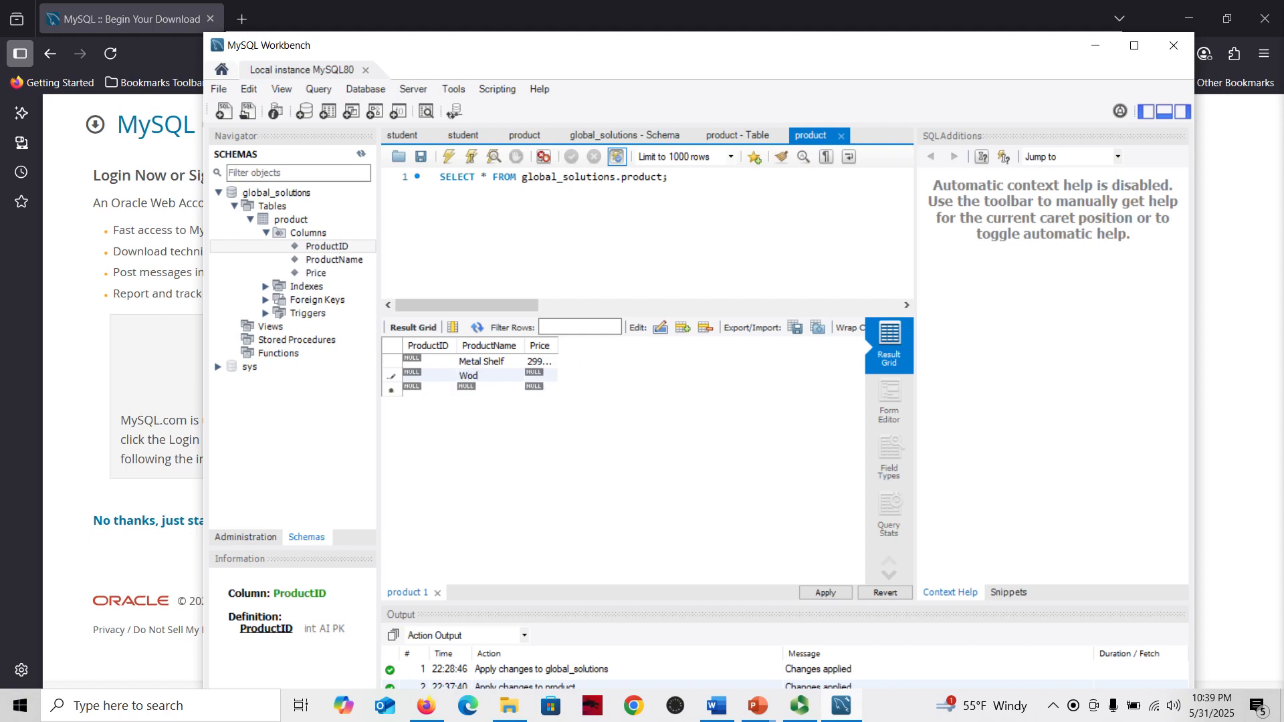
key(BackSpace)
text(oden Shelf)
double_click(533, 370)
text(99)
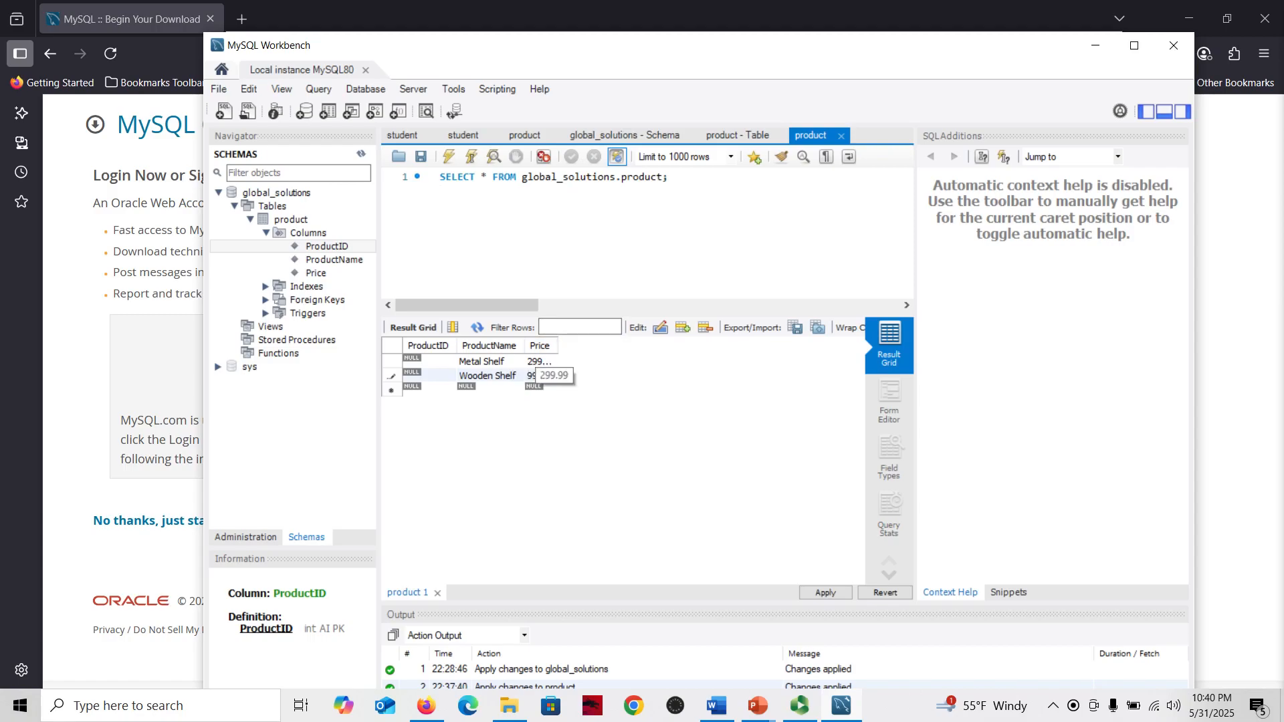
text(.99)
key(Return)
Apply the inserted rows to the database and finish the script dialog
click(825, 592)
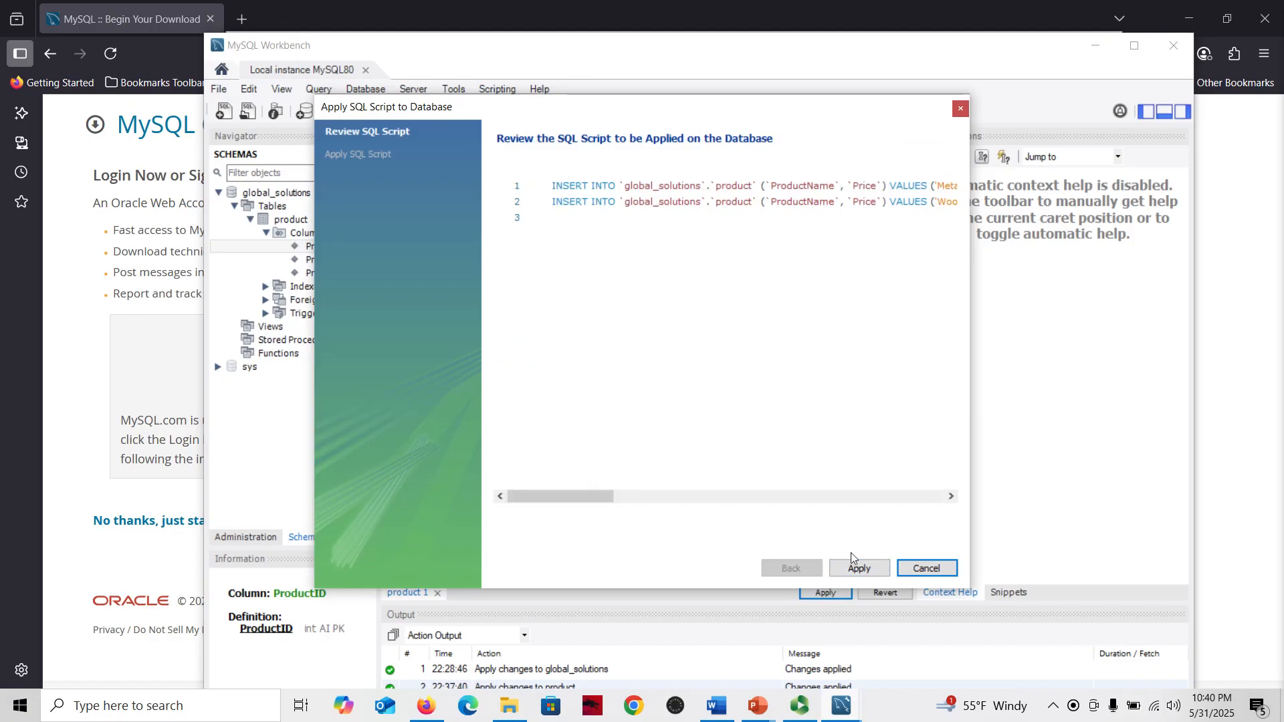
click(859, 567)
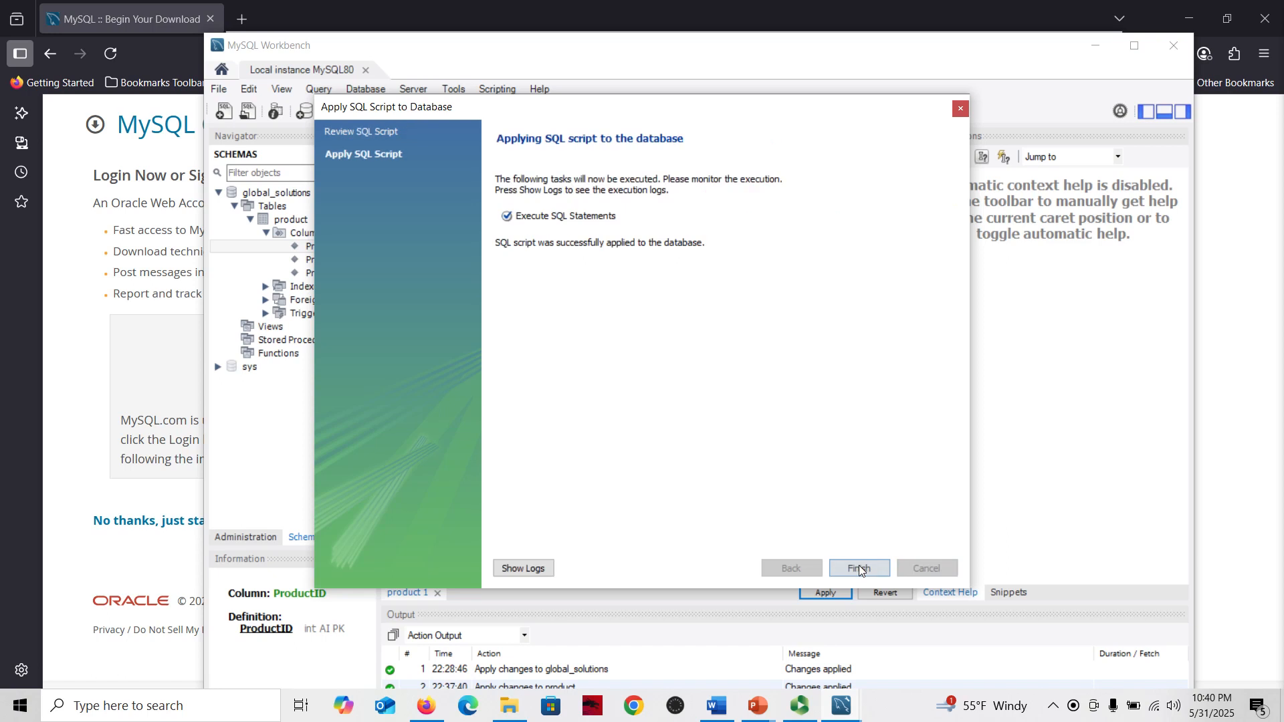
click(853, 569)
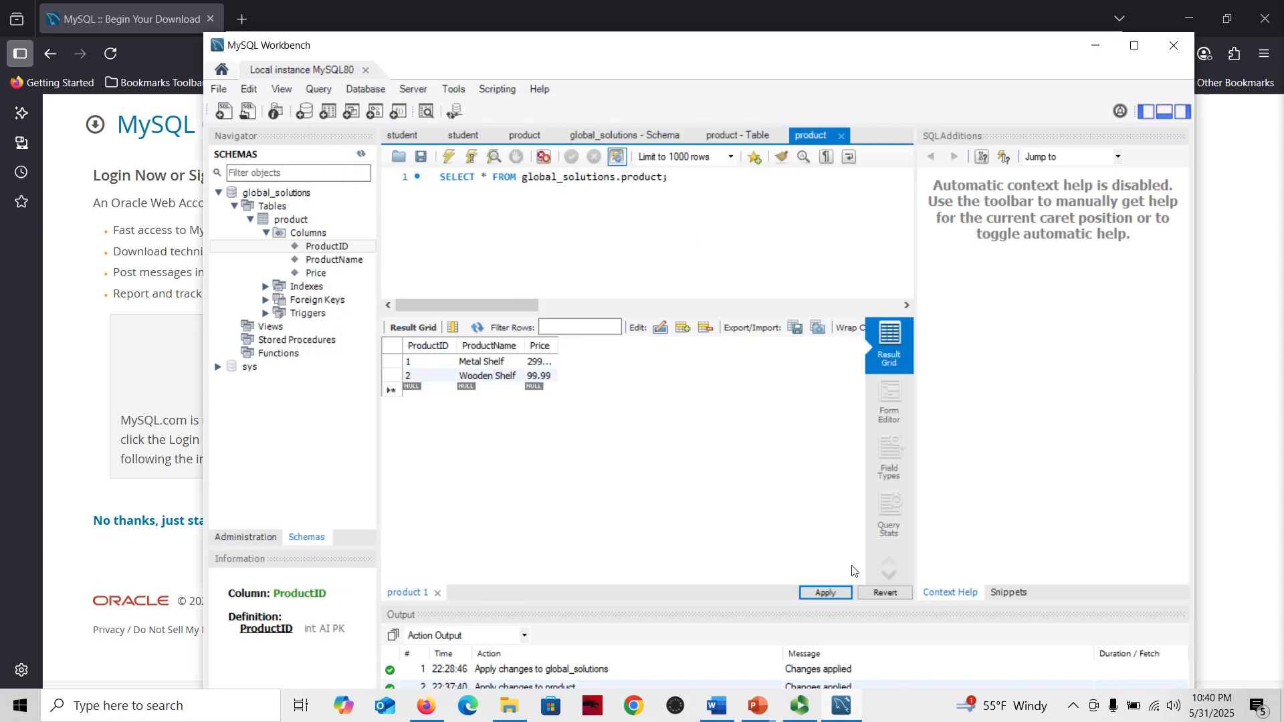